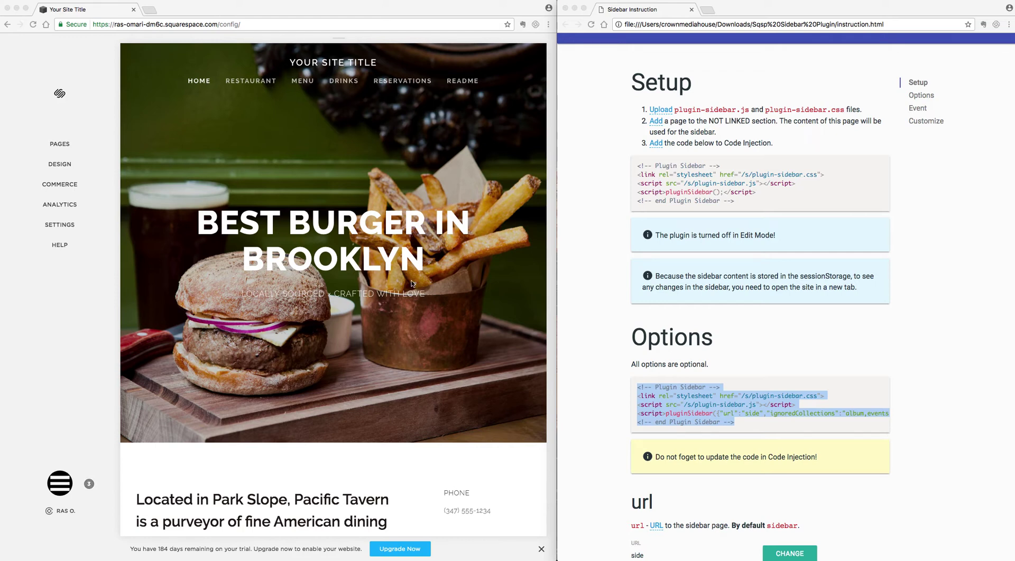
- Add a new Link item under Not Linked and open its Files tab to link a file
scroll(595, 135, "up", 3)
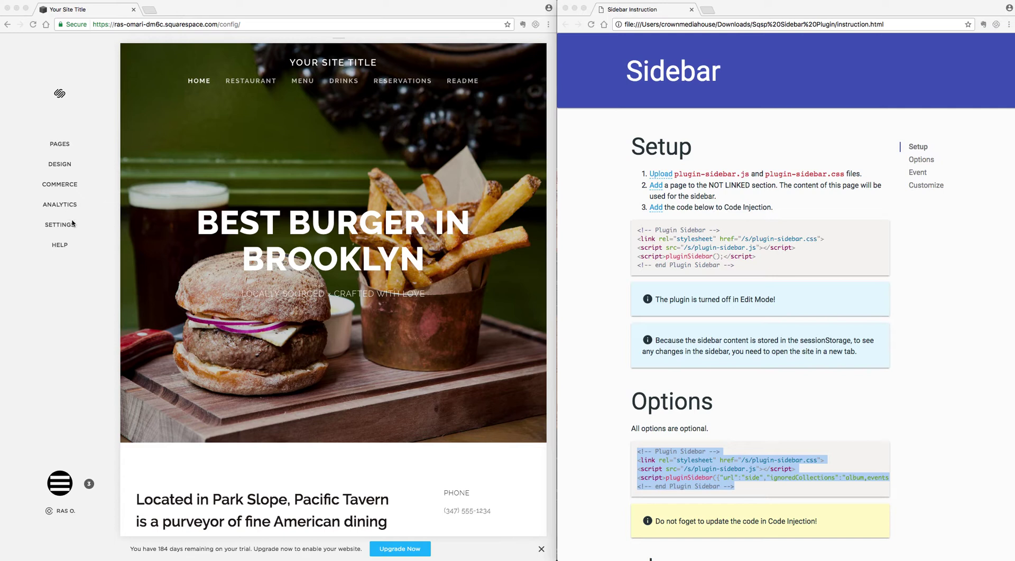
left_click(50, 147)
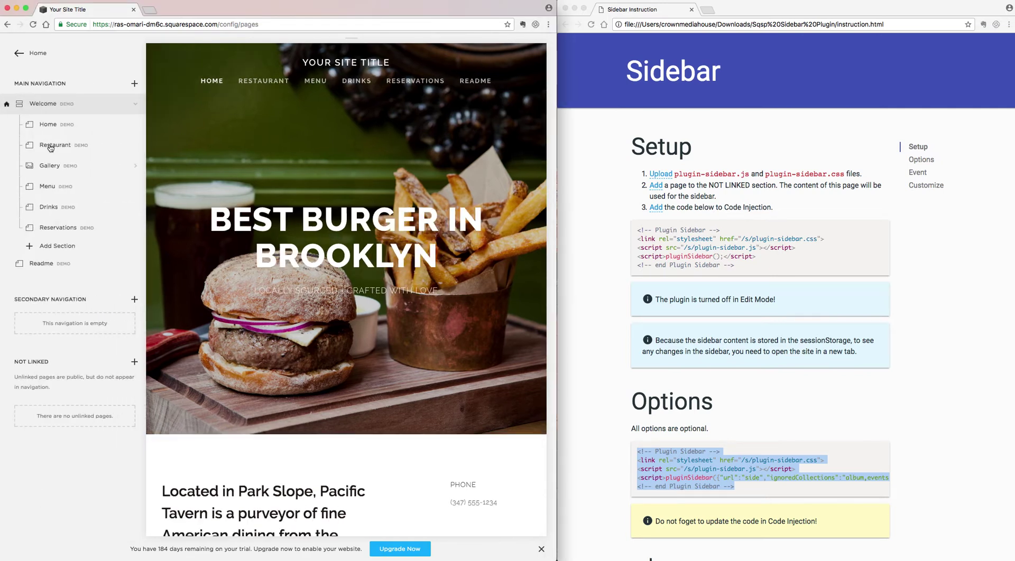
left_click(135, 364)
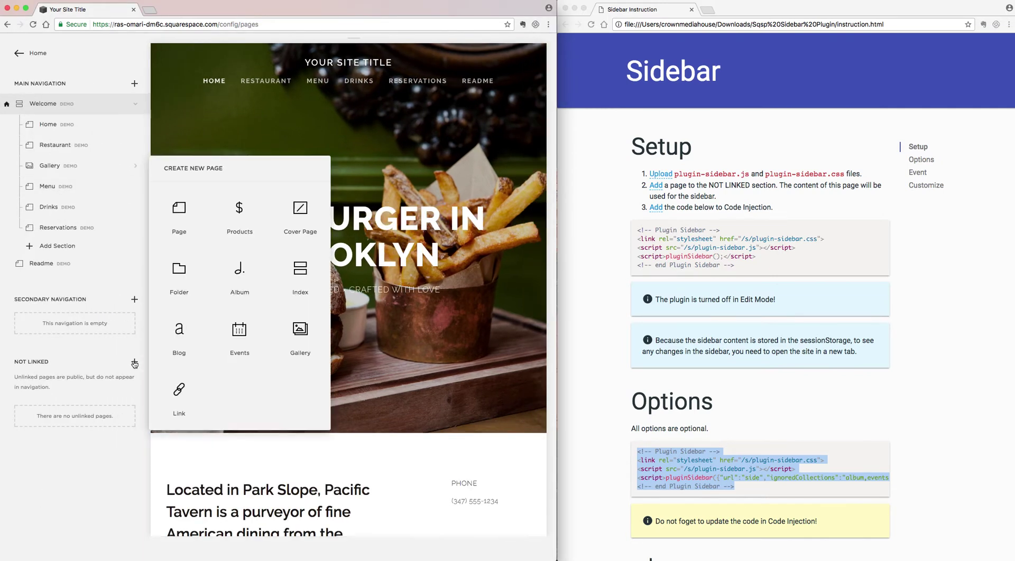
left_click(195, 393)
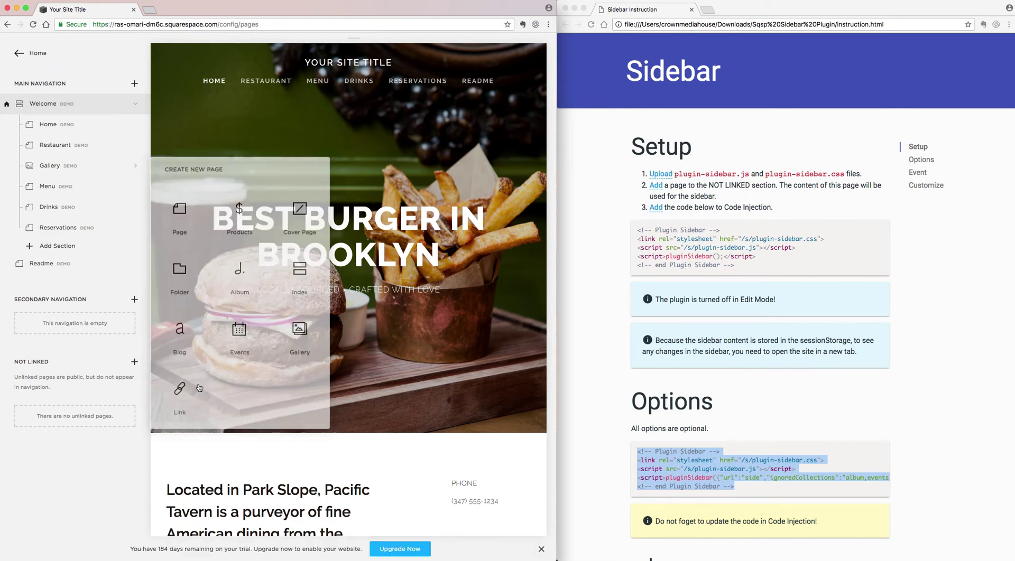
left_click(229, 158)
left_click(295, 177)
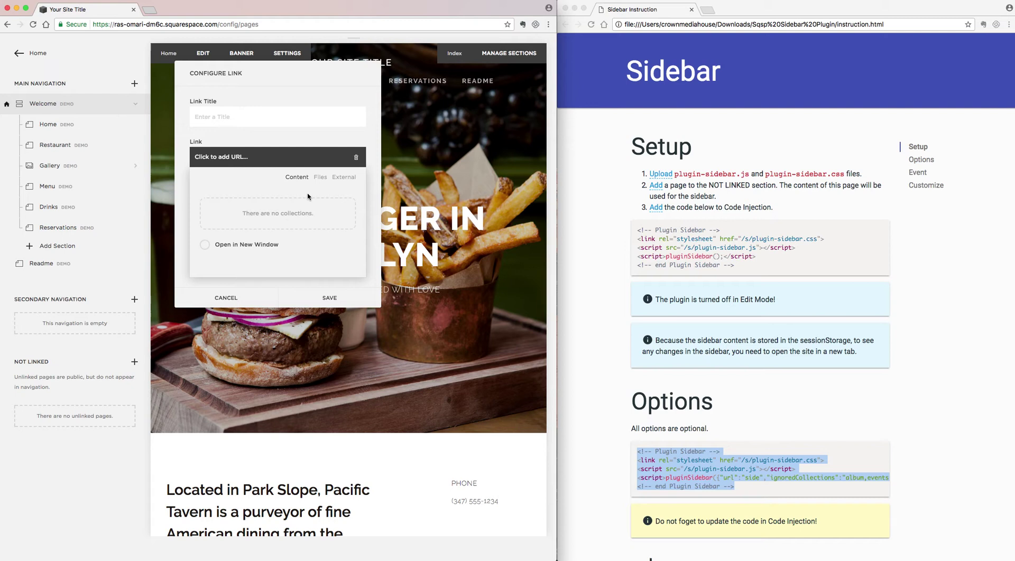
left_click(320, 177)
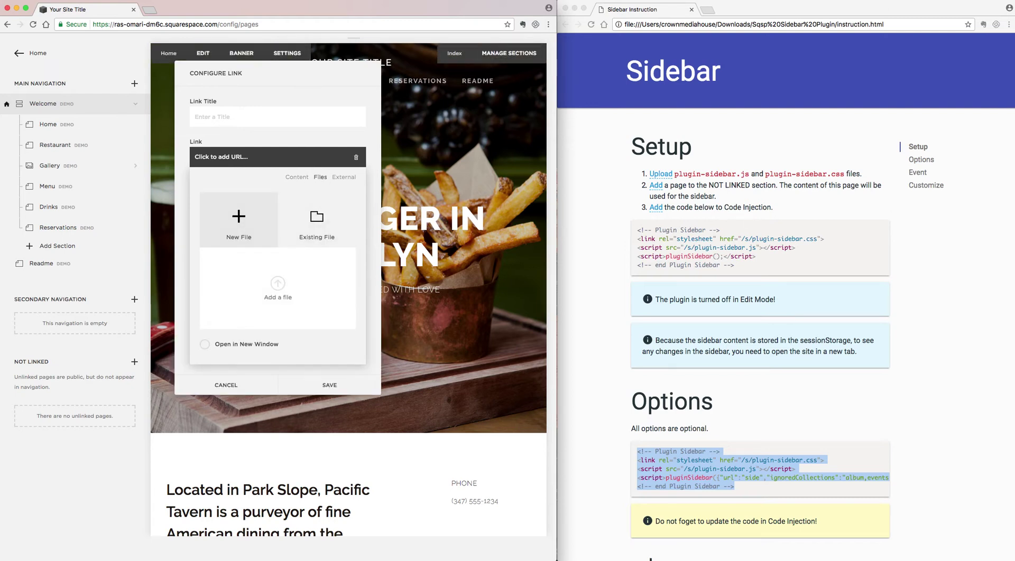
key("super+Tab")
- Upload plugin-sidebar.js and plugin-sidebar.css to the site's files
left_click_drag(799, 186, 287, 291)
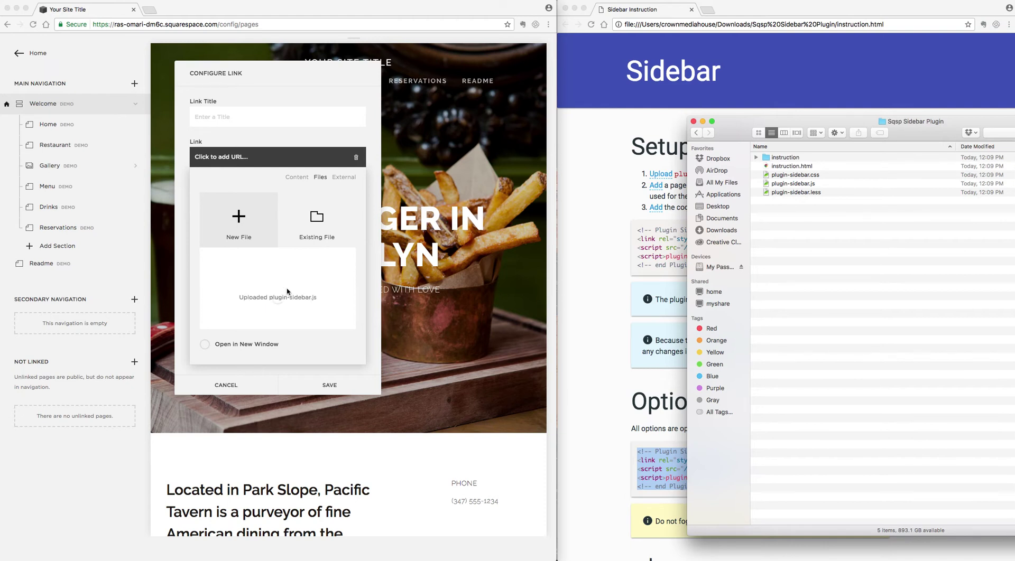
left_click(310, 229)
left_click(250, 228)
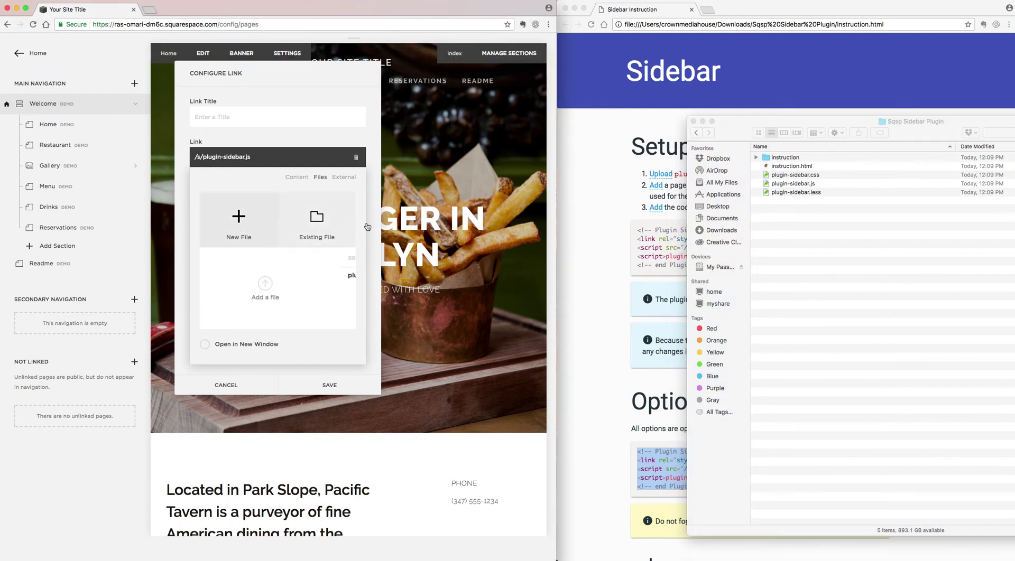
left_click(801, 179)
left_click_drag(820, 179, 326, 299)
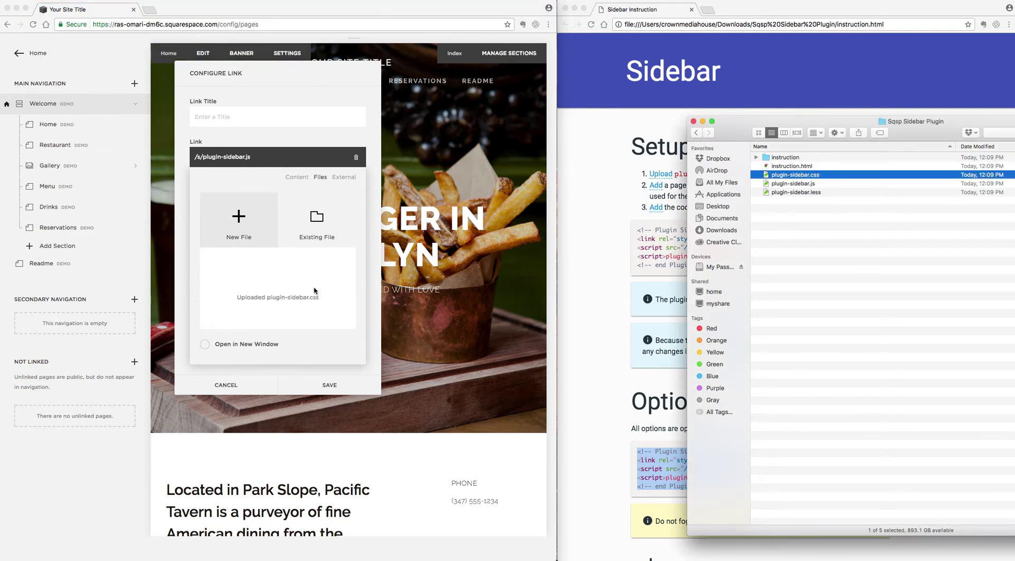
left_click(315, 227)
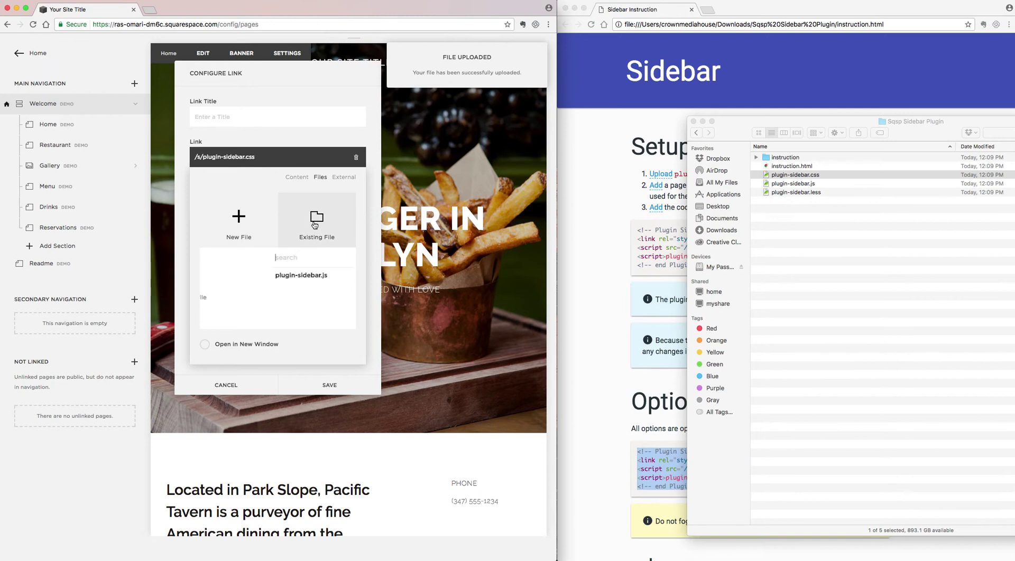
- Cancel the link item and discard it without saving
left_click(249, 387)
left_click(250, 414)
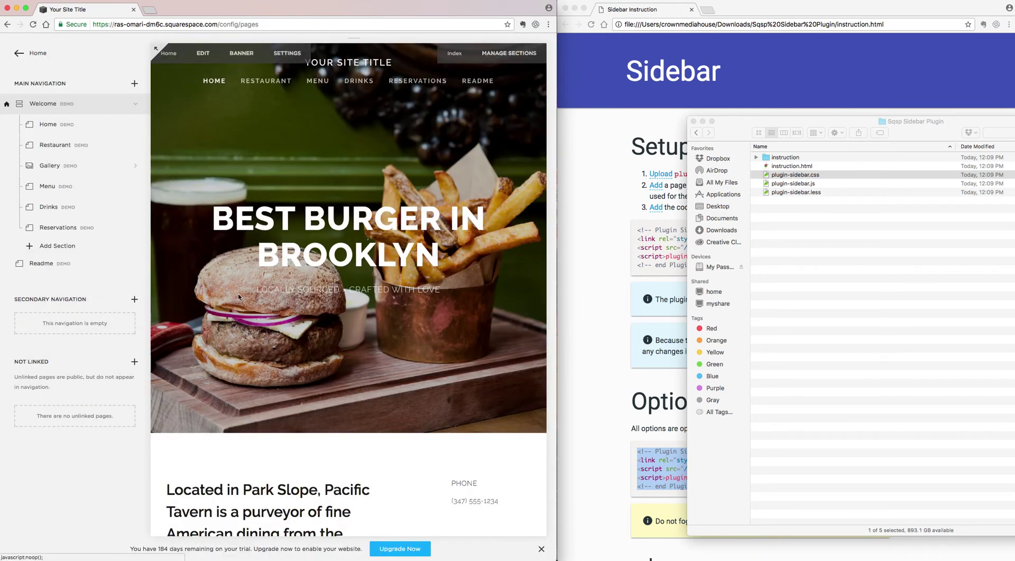
left_click(580, 281)
- Add a standard blank page under Not Linked and title it 'sidebar'
left_click(134, 364)
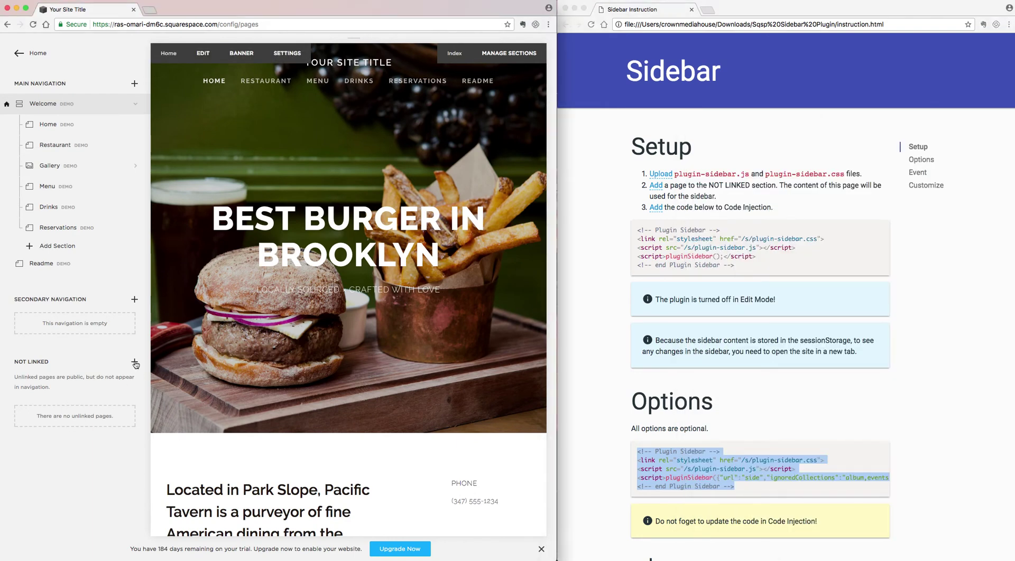
left_click(135, 363)
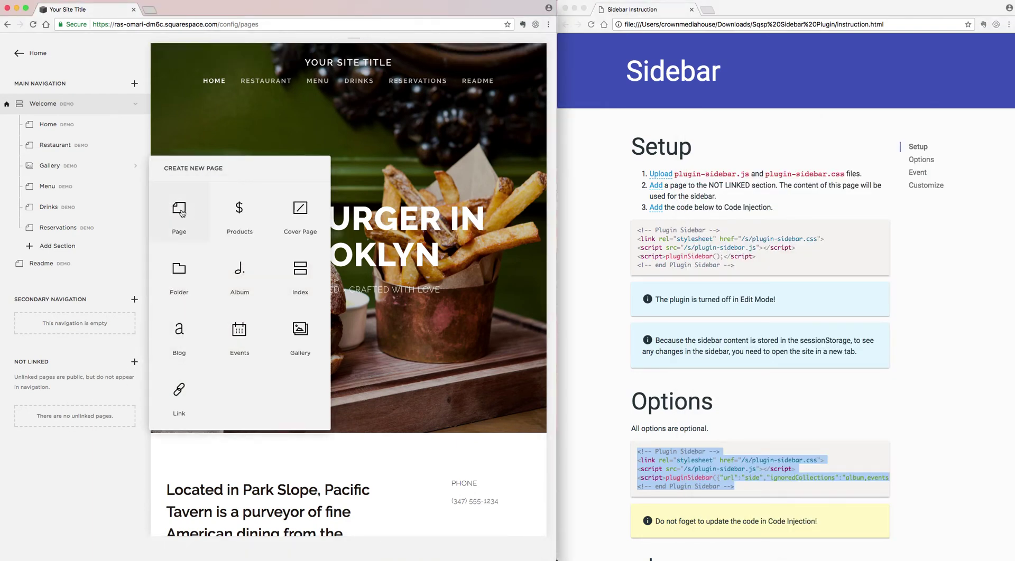
left_click(180, 213)
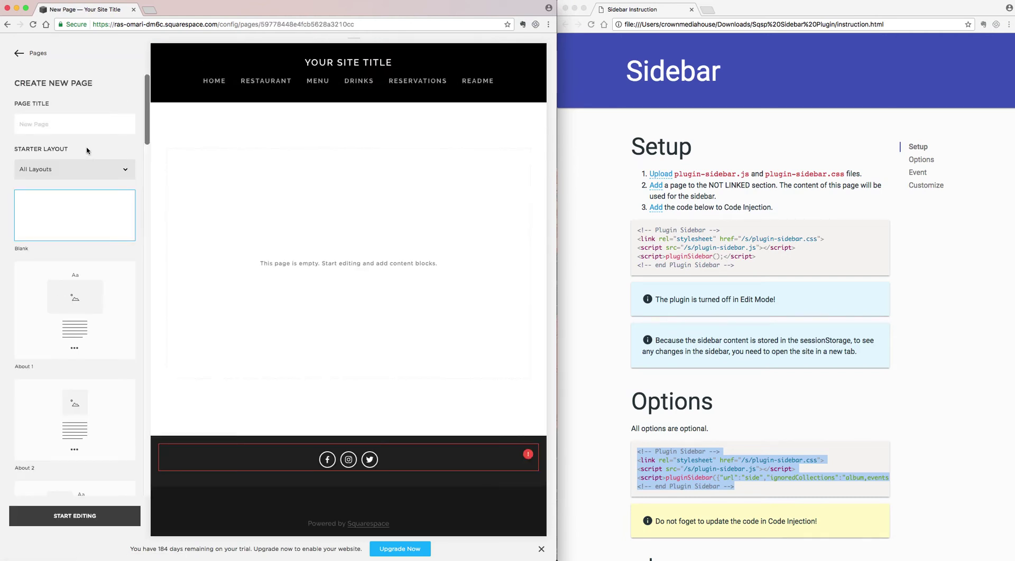
type("sidebar")
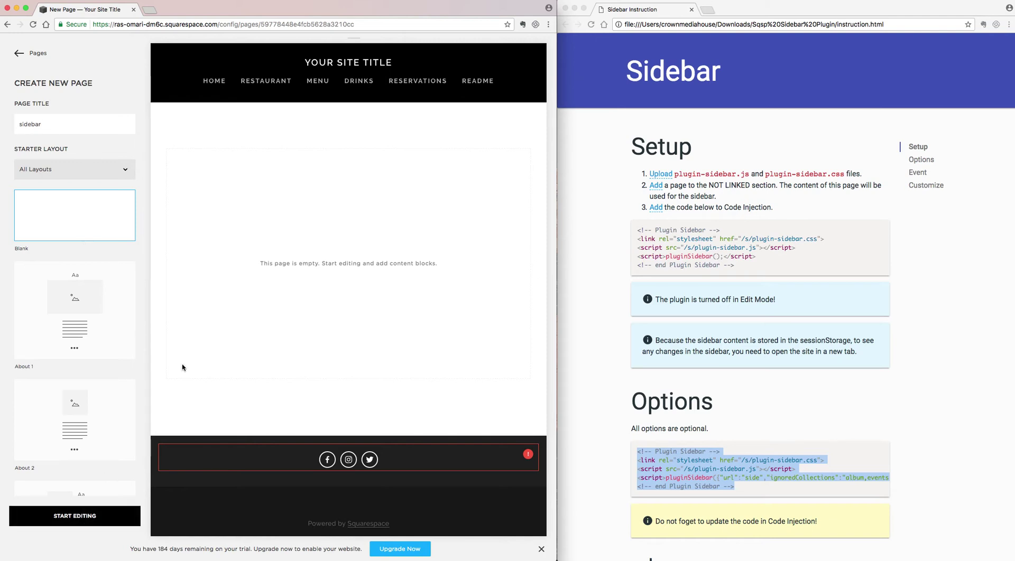
key("Return")
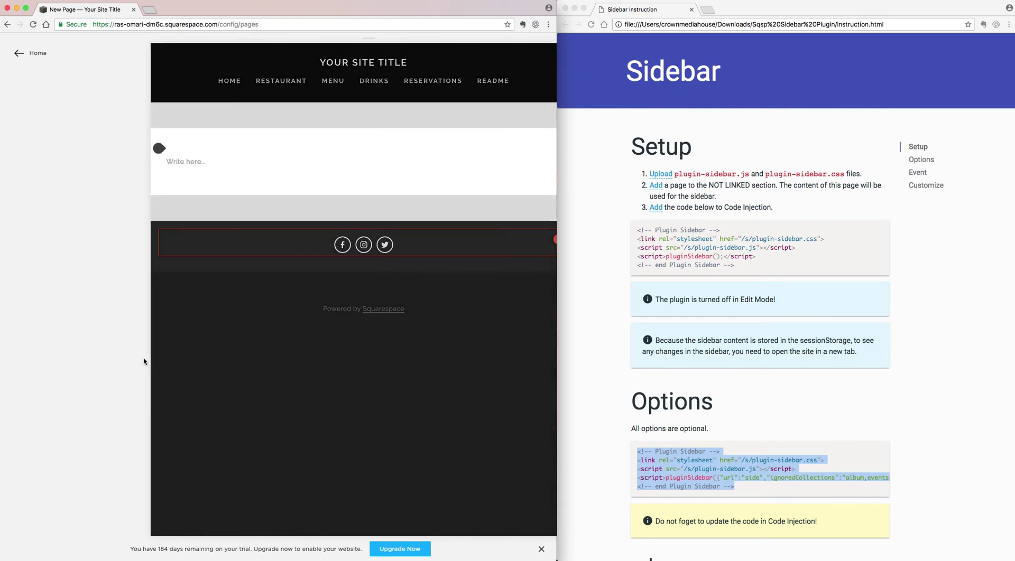
- Type 'Sidebar stuff goes here' on the sidebar page and format it as Heading 1
left_click(65, 136)
type("Sidebar")
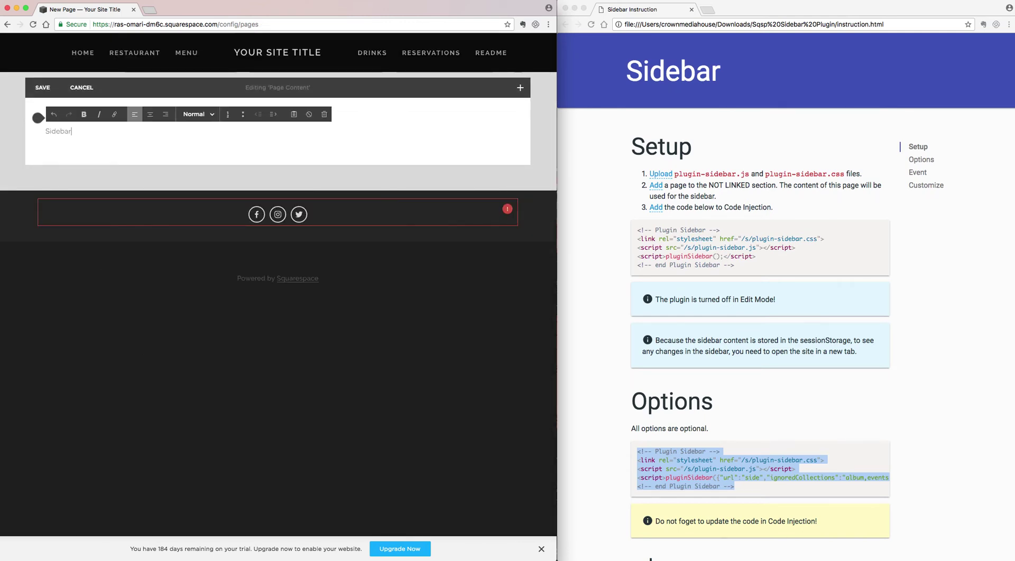
type(" stuff goes here")
key("super+a")
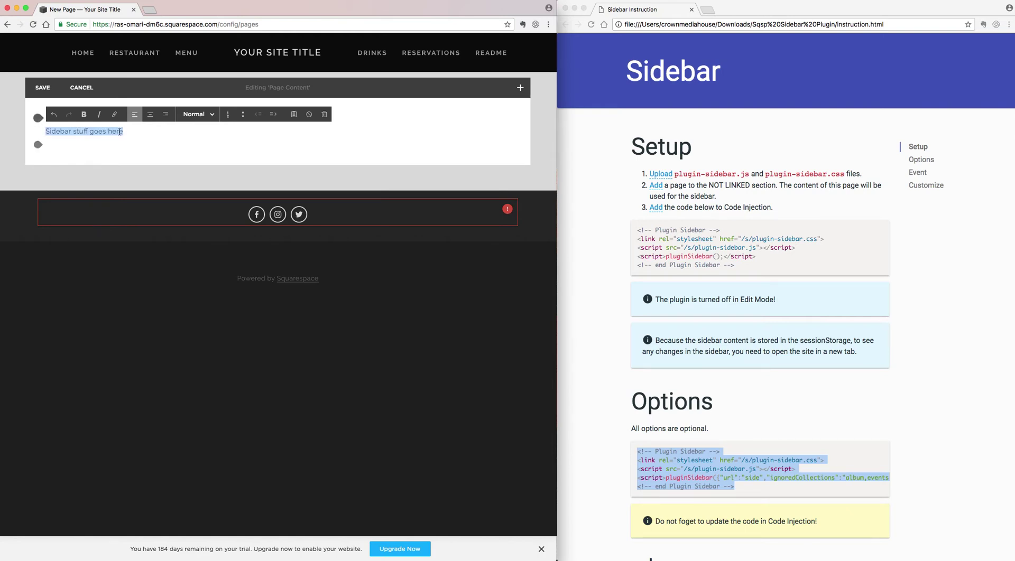
left_click(193, 117)
left_click(184, 140)
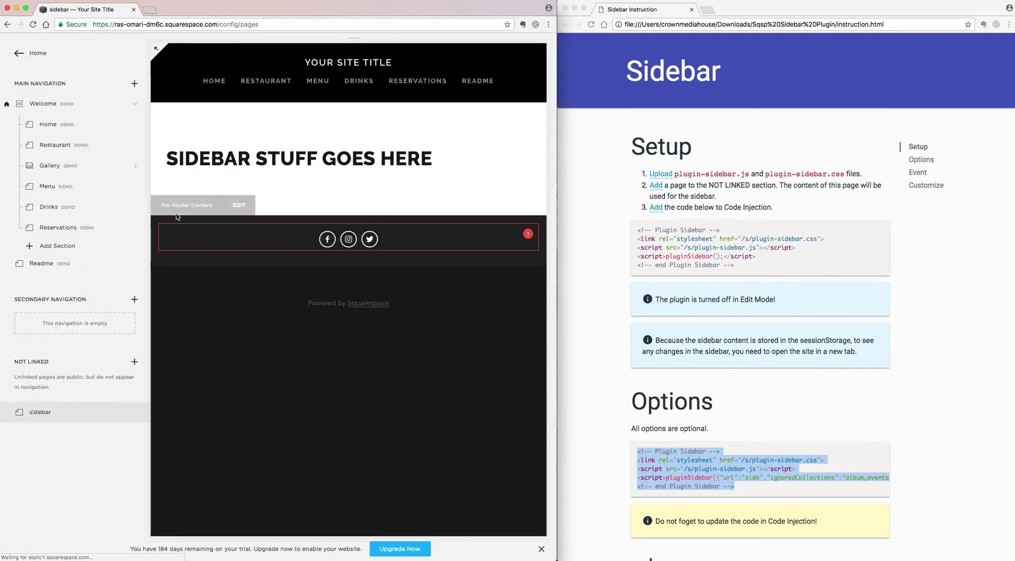
- Create a New Blog collection in the Not Linked section and open it
left_click(136, 362)
left_click(85, 410)
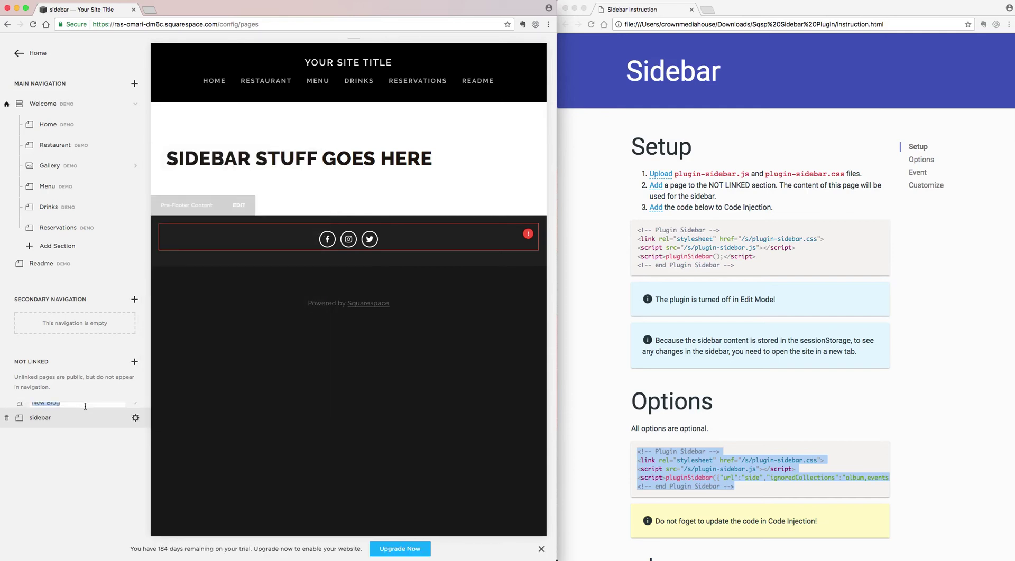
left_click(87, 410)
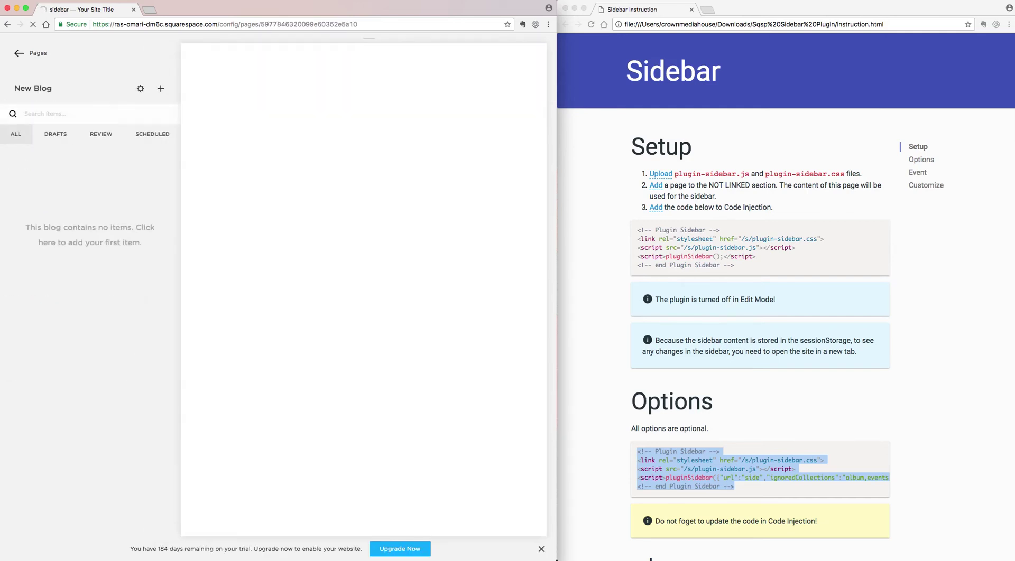
- Add and publish a blog post titled 'Content' with body text 'stuff'
left_click(161, 89)
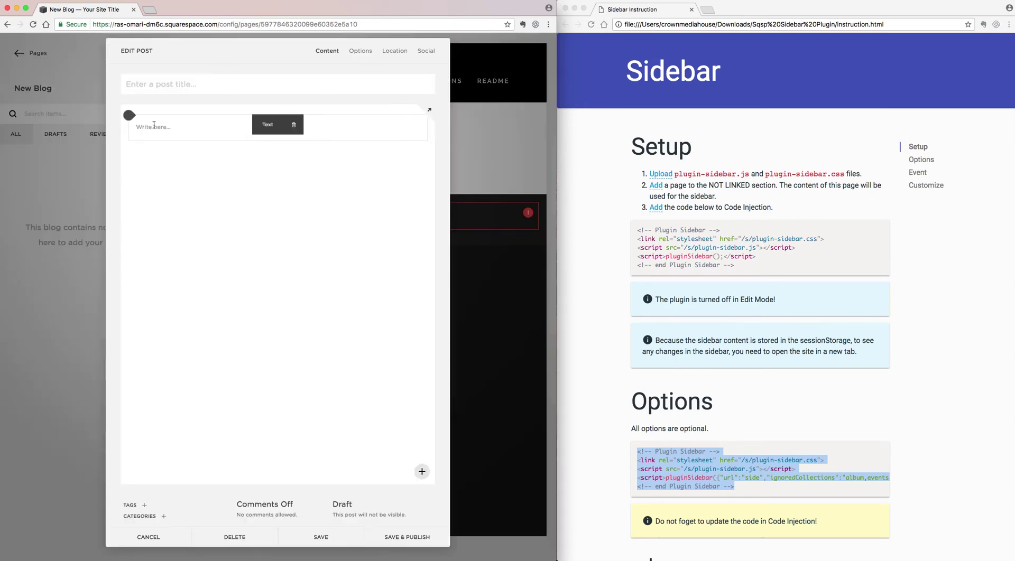
type("Content")
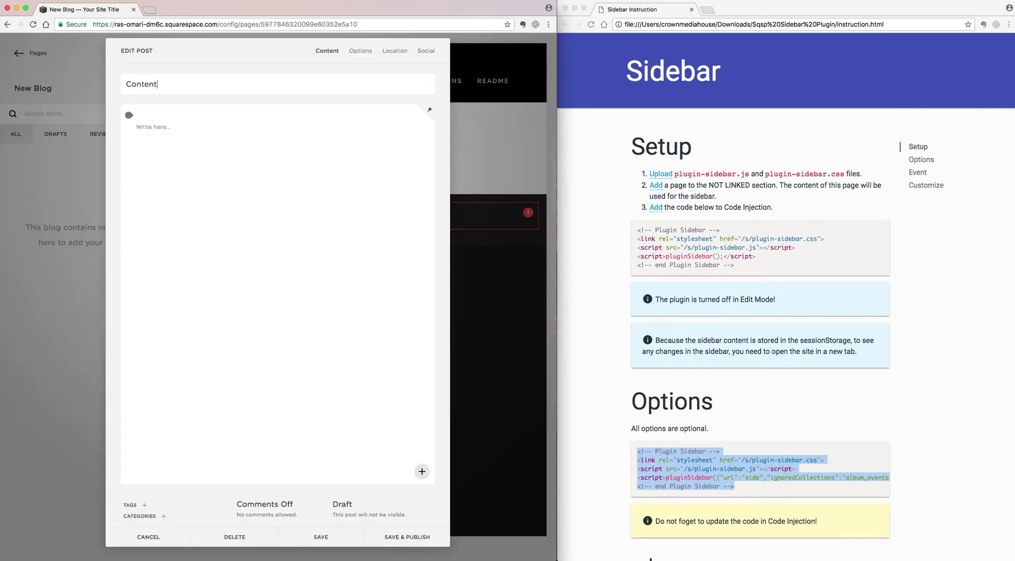
key("Tab")
type("stuff")
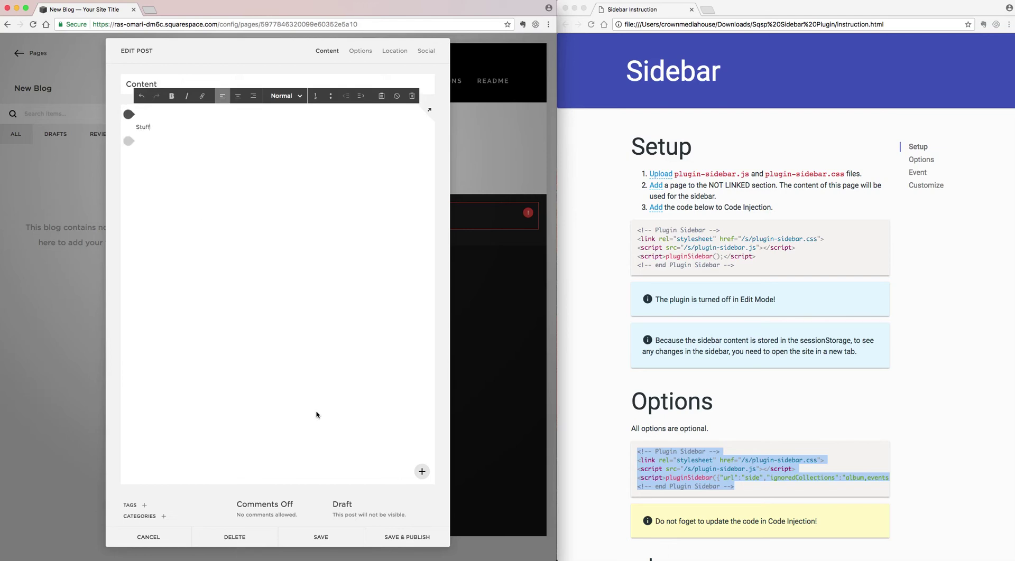
left_click(404, 539)
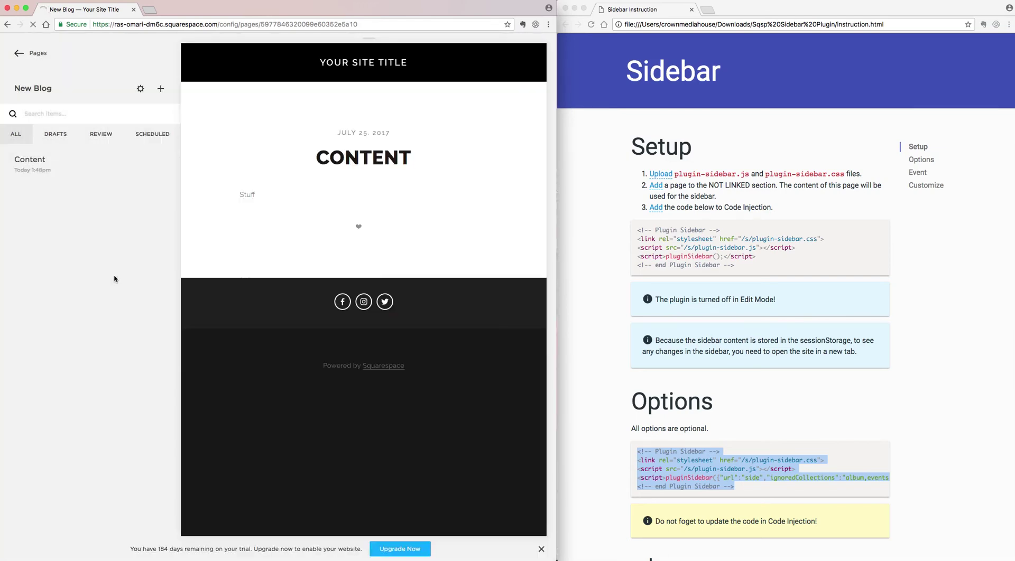
left_click(17, 55)
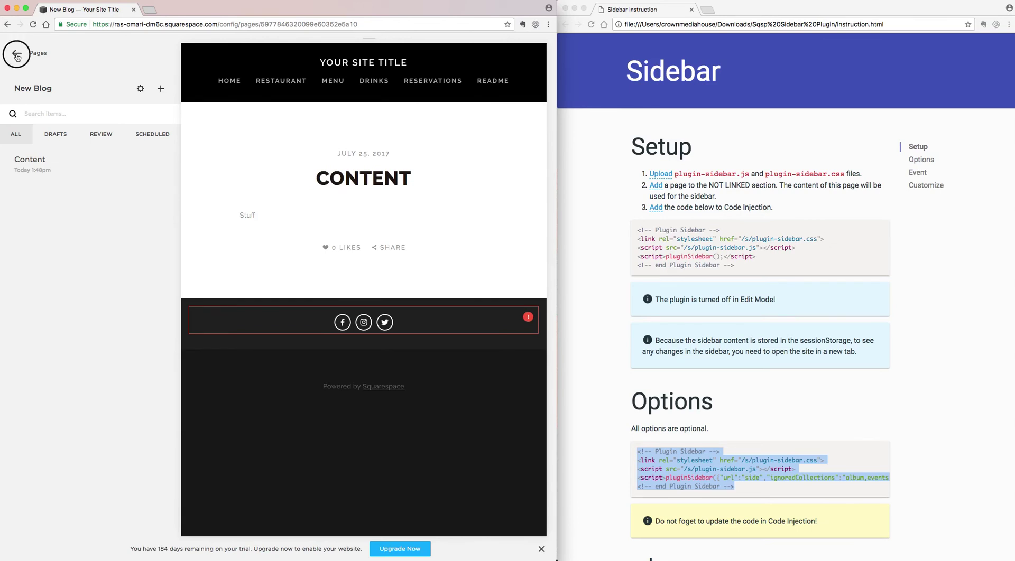
- Open site Settings and scroll the plugin instructions down to the Customize section
left_click(56, 224)
left_click(622, 191)
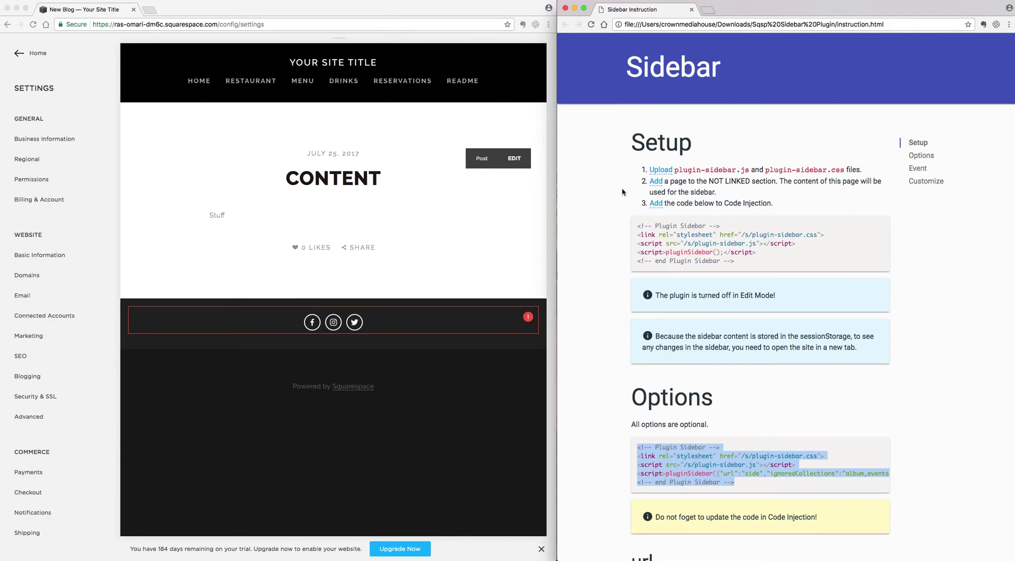
scroll(622, 192, "down", 5)
left_click(613, 194)
scroll(613, 194, "down", 5)
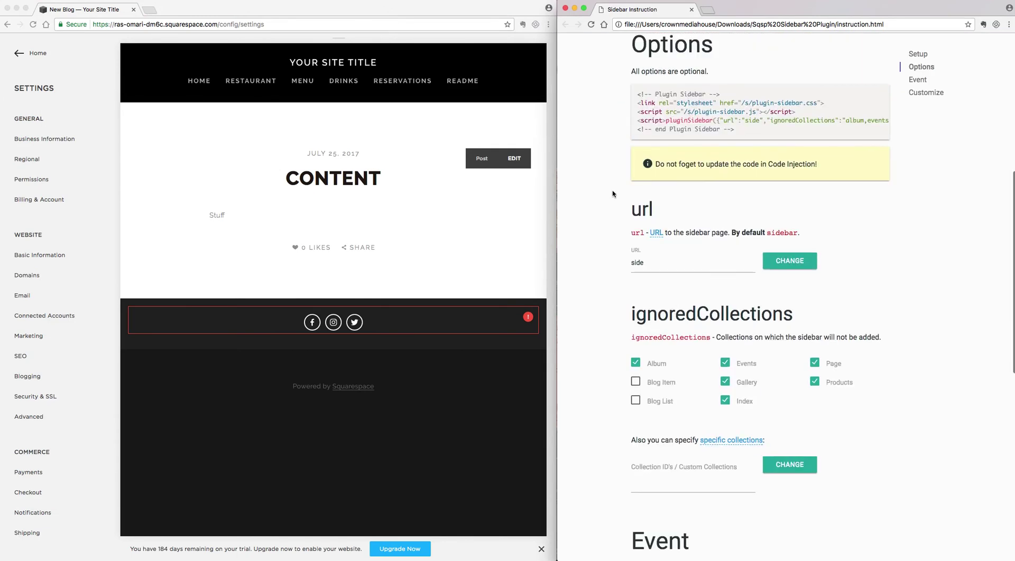
scroll(613, 194, "up", 7)
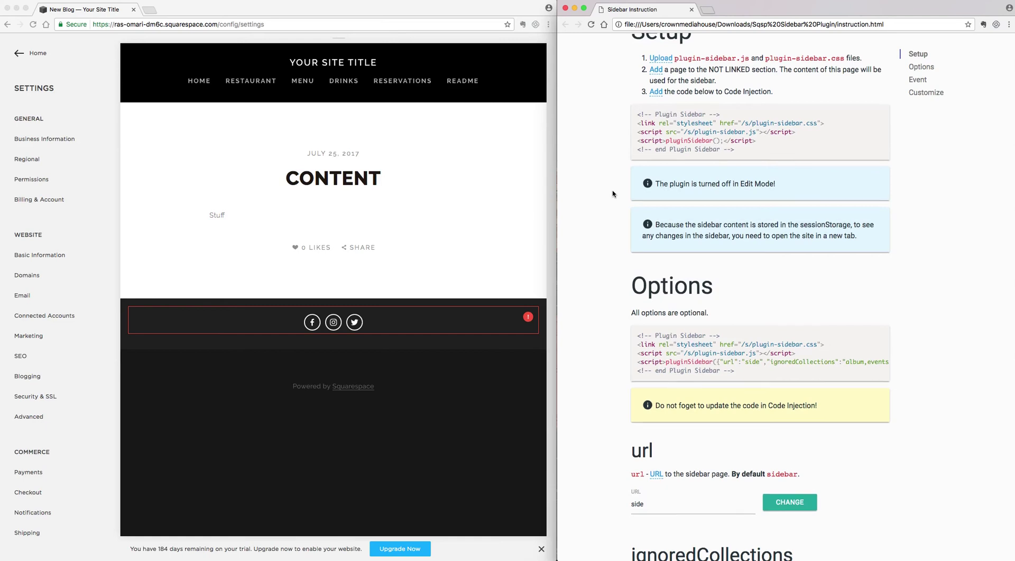
scroll(613, 194, "down", 8)
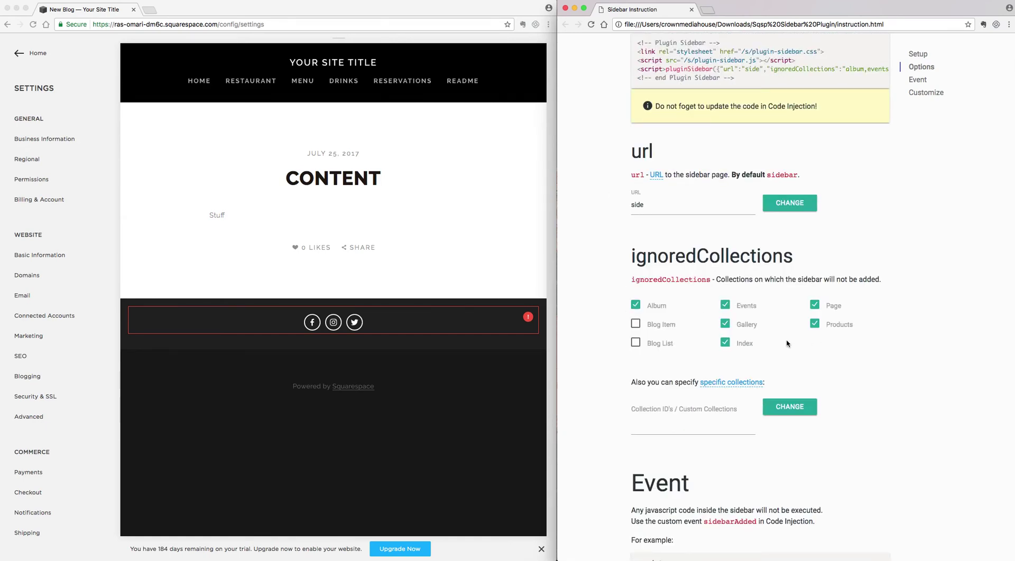
scroll(856, 340, "down", 5)
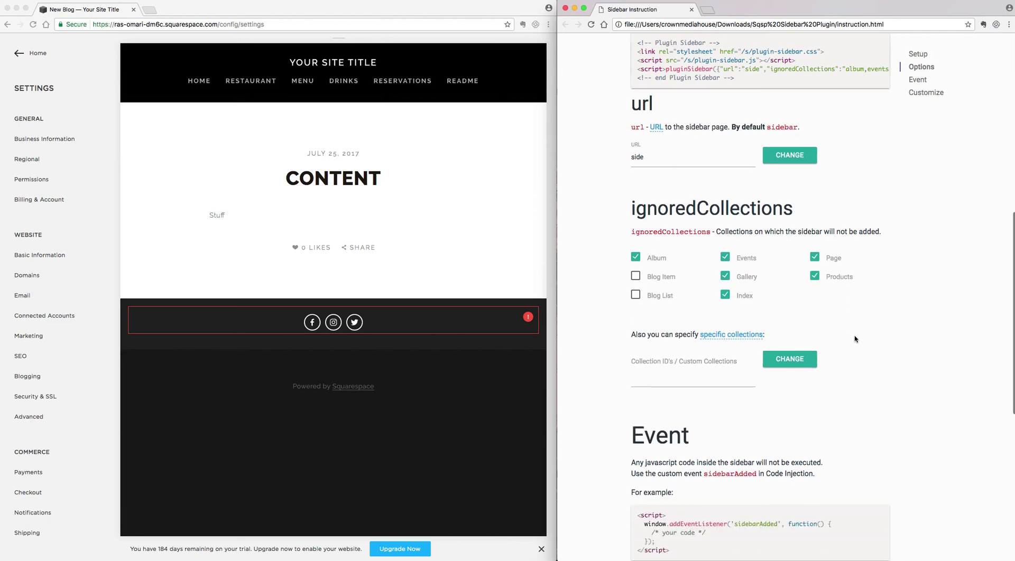
scroll(856, 339, "up", 4)
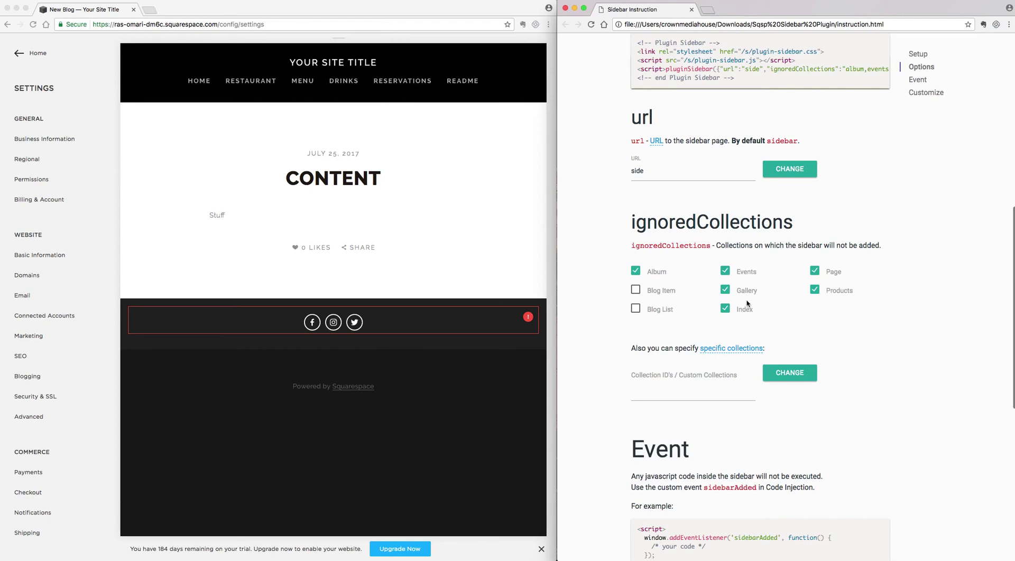
scroll(754, 247, "down", 7)
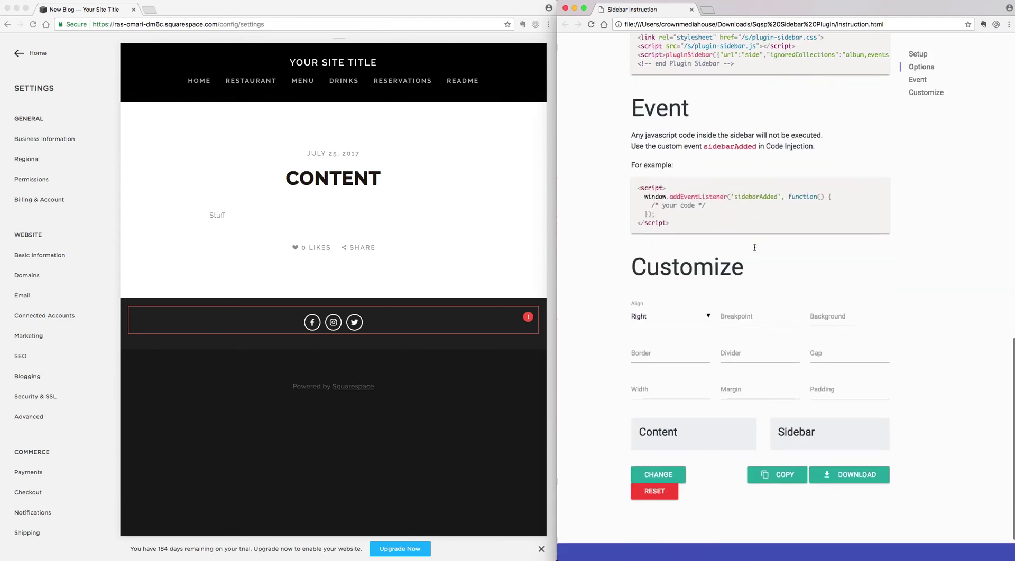
- Switch the sidebar Align option to Left, then back to Right
left_click(683, 283)
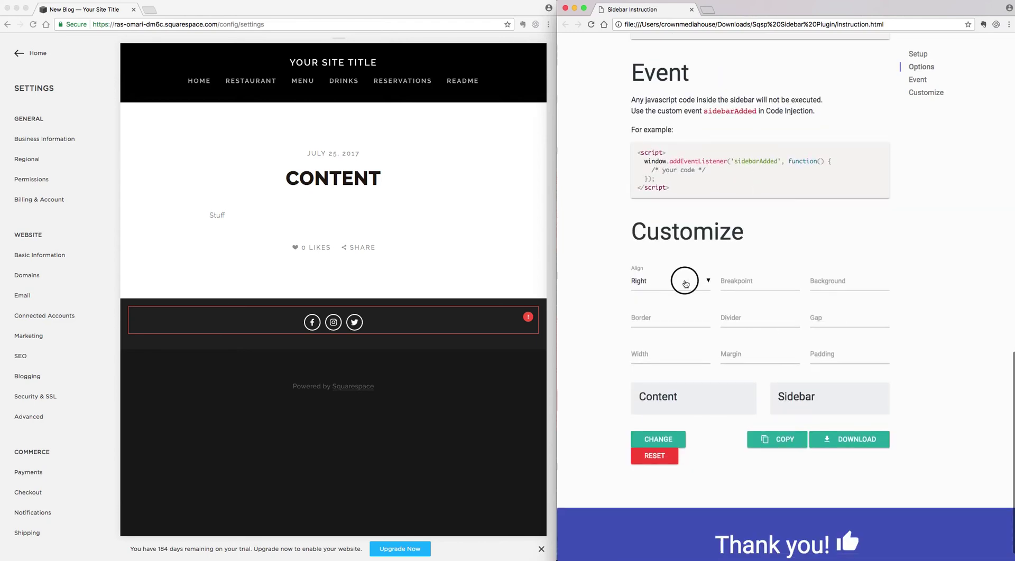
left_click(657, 306)
left_click(683, 285)
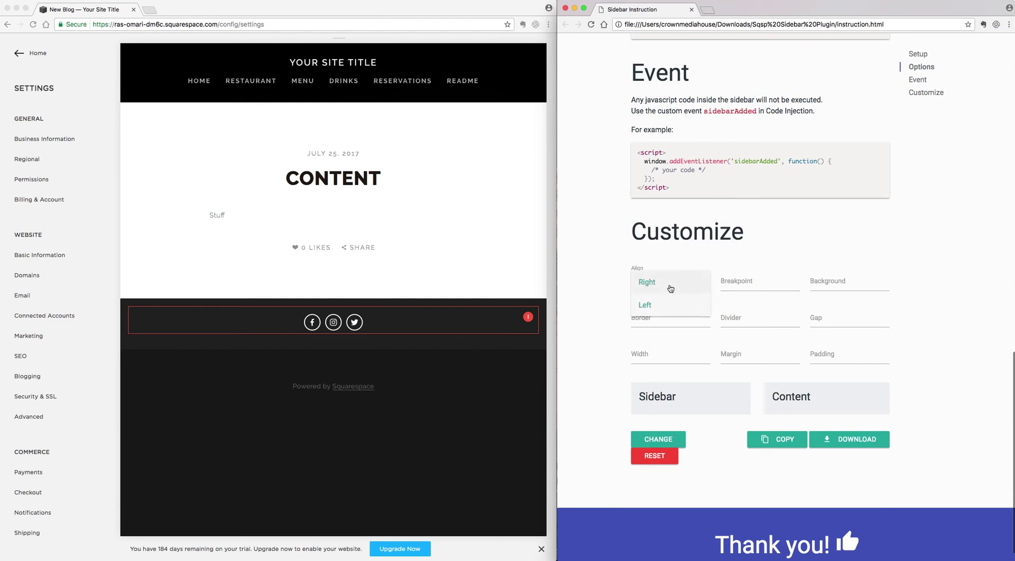
left_click(658, 288)
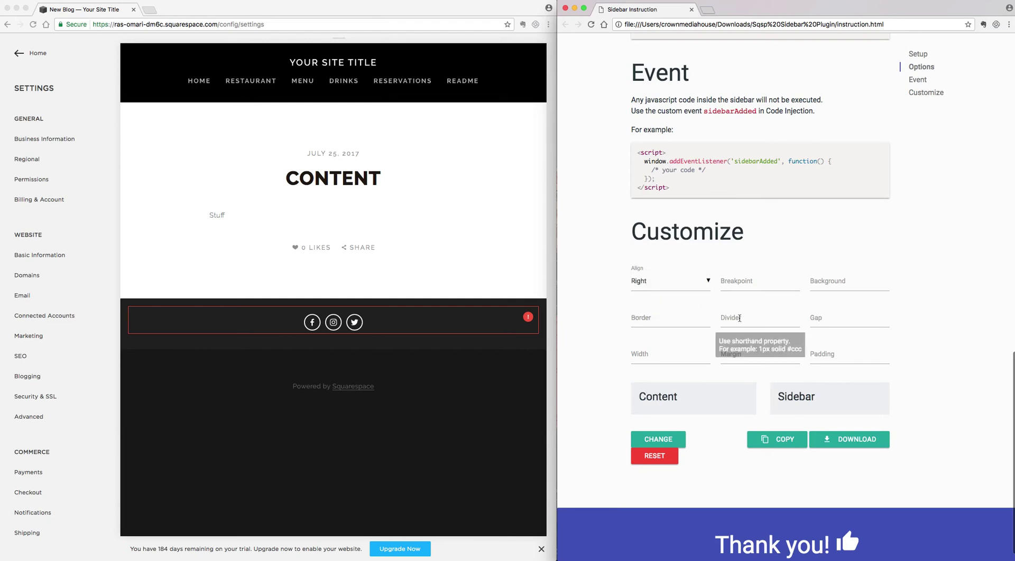
- Select the sidebar Width field, then scroll the instructions back up to Setup
mouse_move(655, 320)
left_click(653, 353)
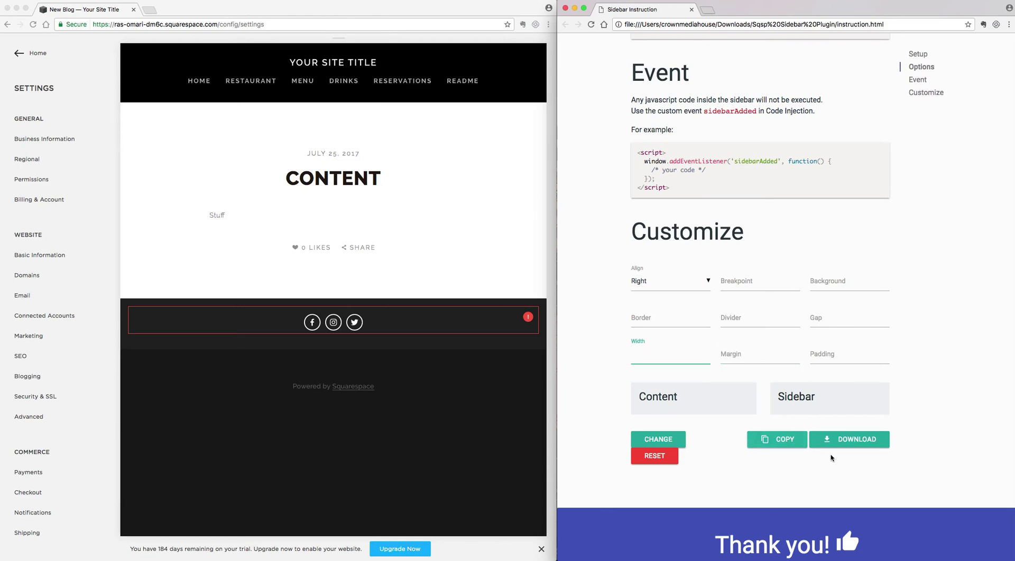
scroll(825, 450, "up", 1)
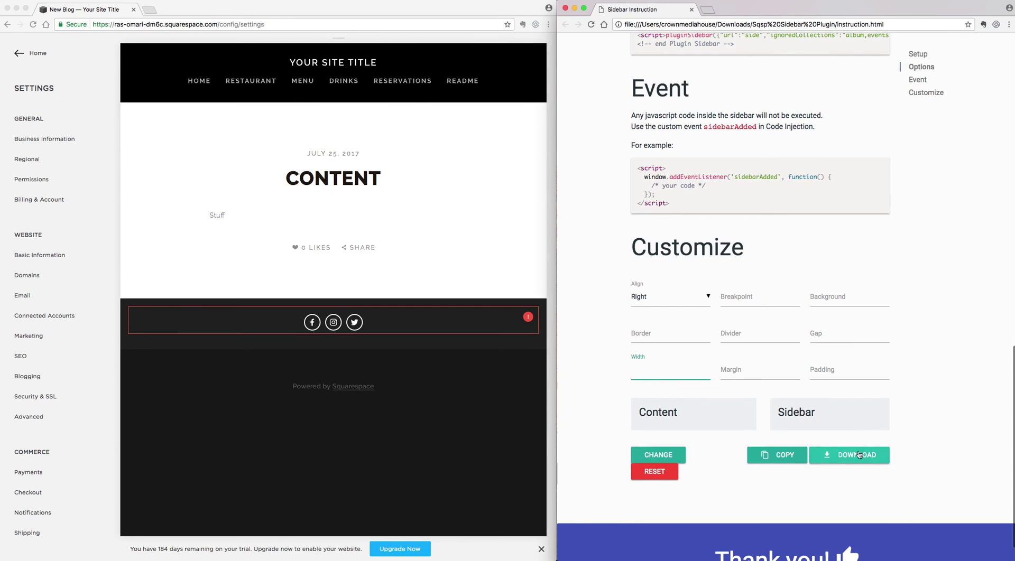
scroll(876, 410, "up", 4)
scroll(876, 410, "up", 15)
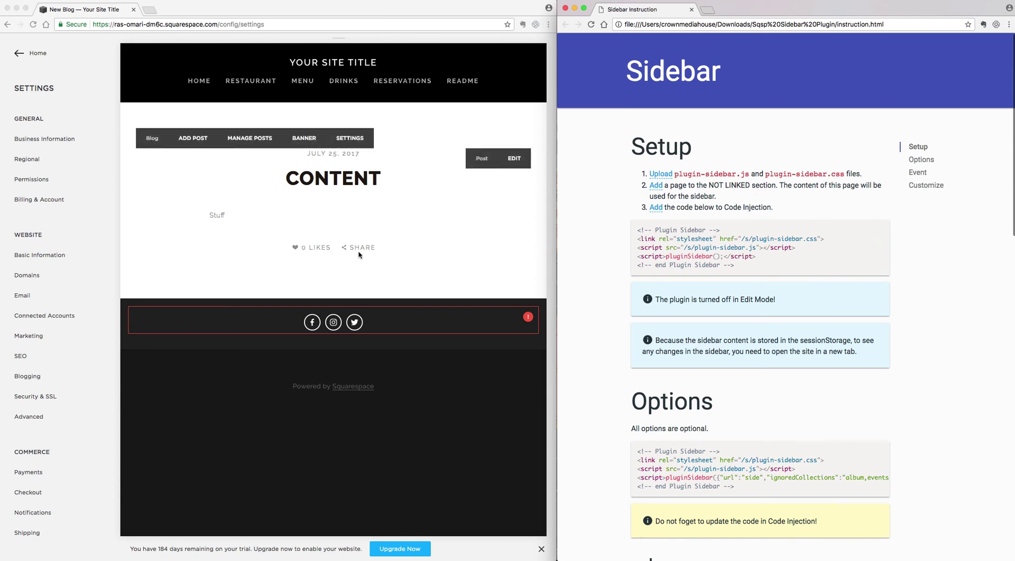
- Open Settings > Advanced > Code Injection and select the five-line Setup snippet in the instructions
left_click(349, 218)
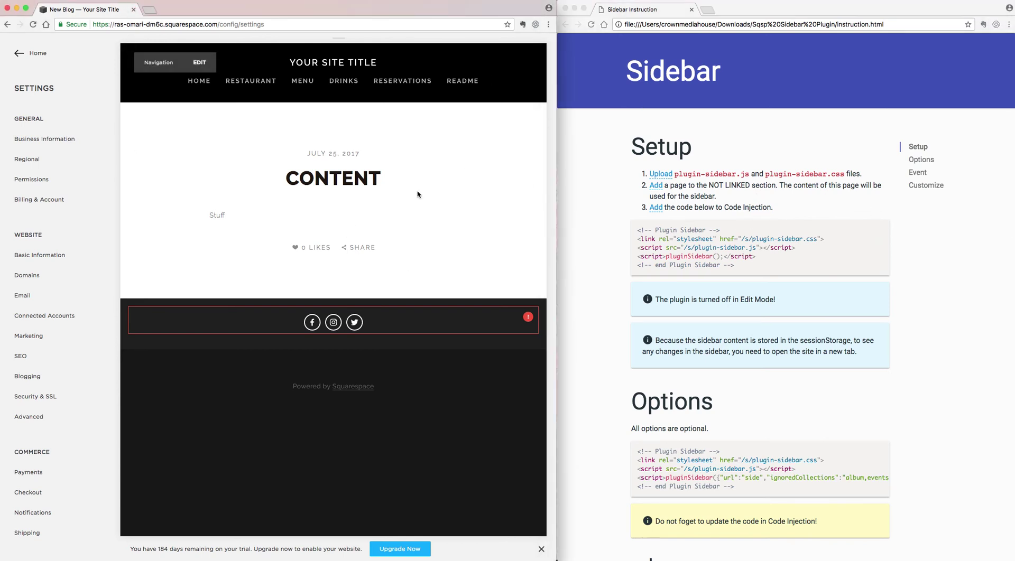
left_click(32, 418)
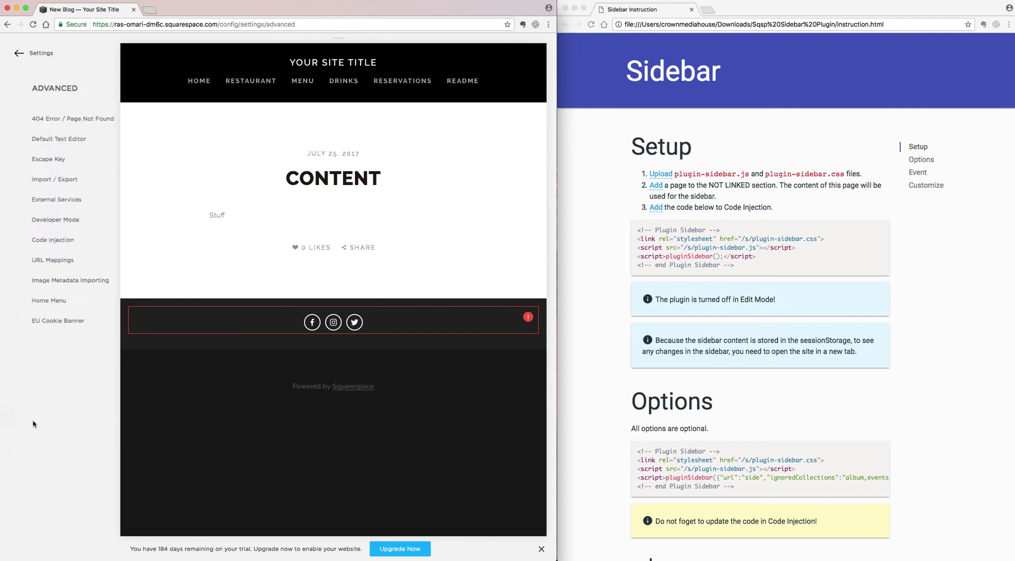
left_click(45, 244)
left_click_drag(761, 267, 629, 234)
key("super+c")
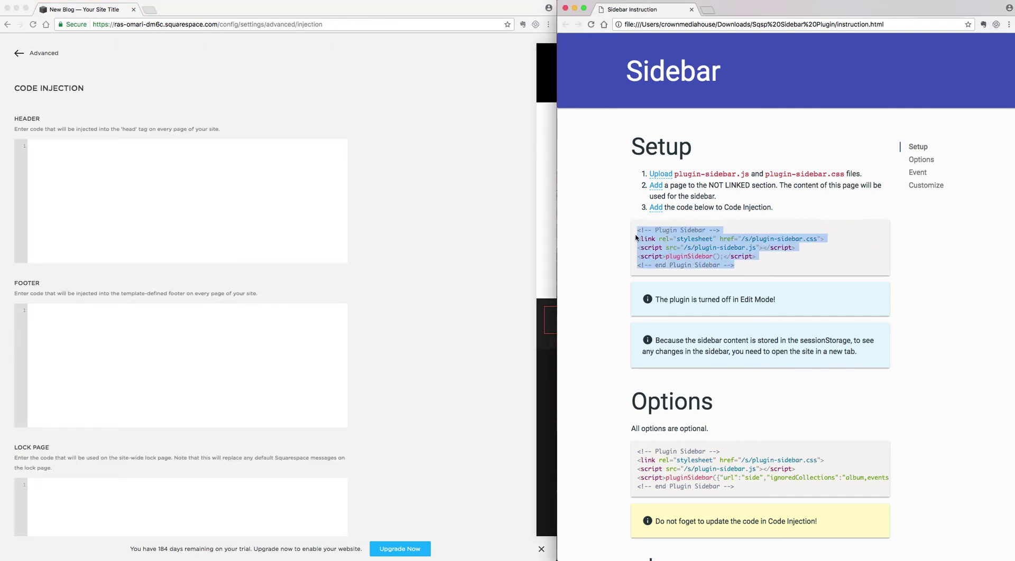
- Paste the plugin snippet into the Code Injection Header and save it
left_click(110, 158)
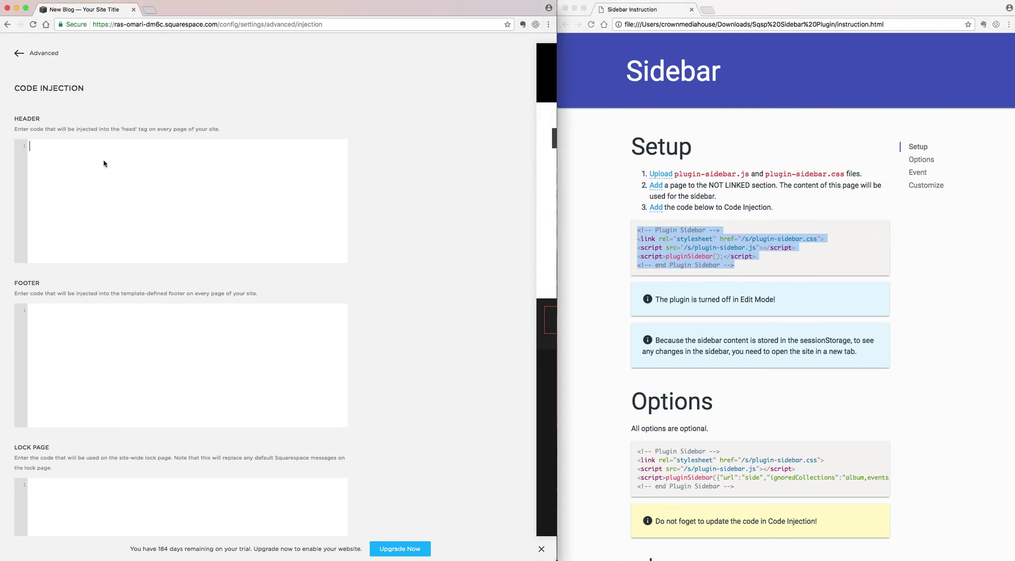
key("super+v")
left_click(20, 55)
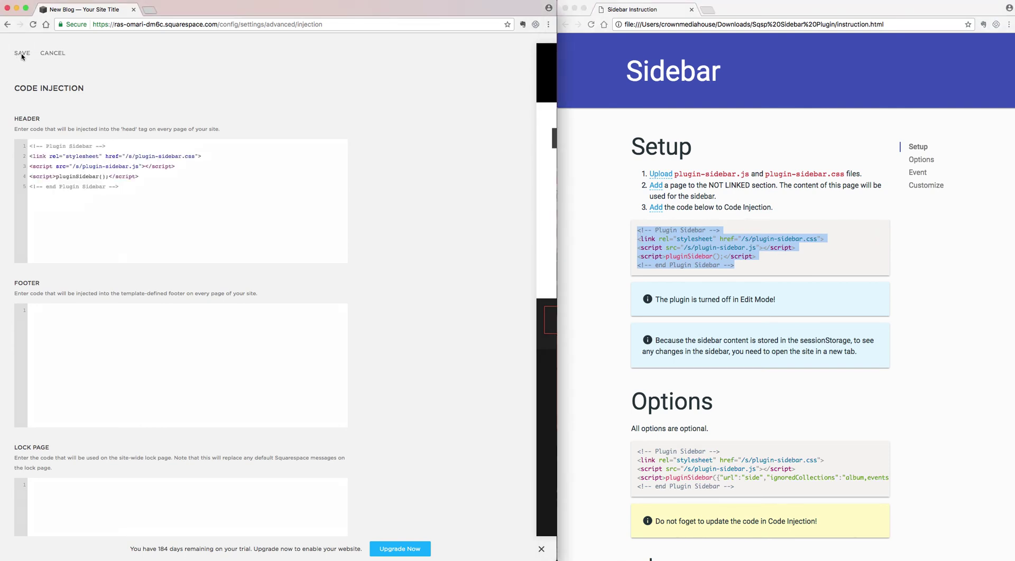
left_click(20, 55)
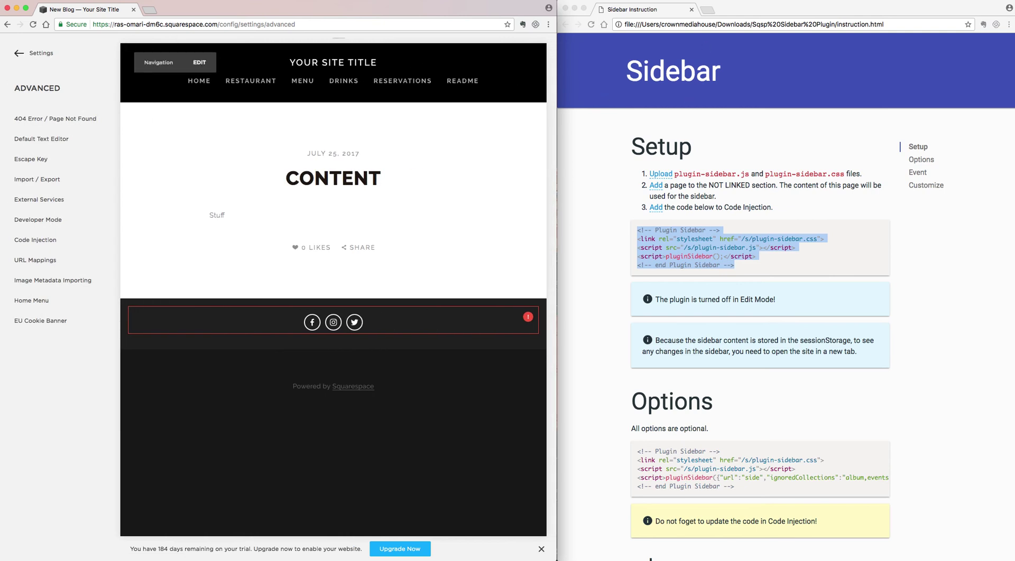
left_click(38, 0)
- Open a private browser window and cut the New Blog page address from the editor
left_click(300, 26)
key("super+shift+n")
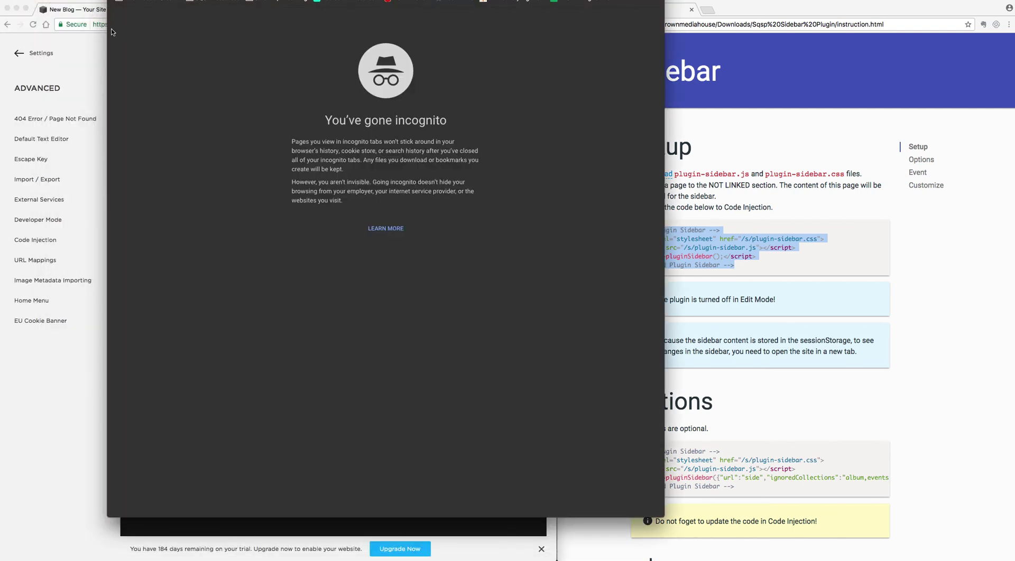
key("super+grave")
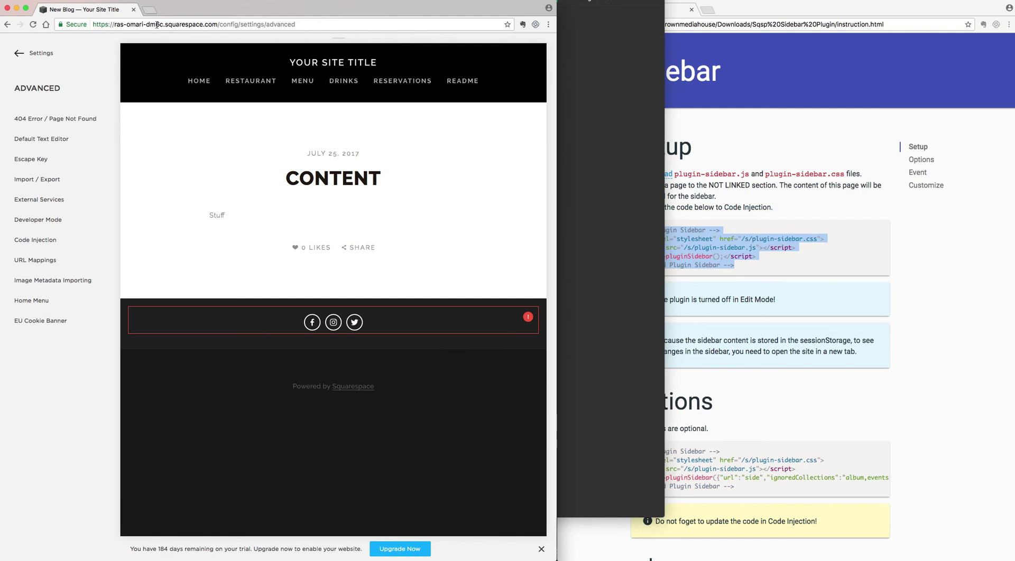
left_click(124, 51)
left_click(202, 25)
key("super+x")
- Load the /new-blog page in the private window and enter the visitor access word
key("super+grave")
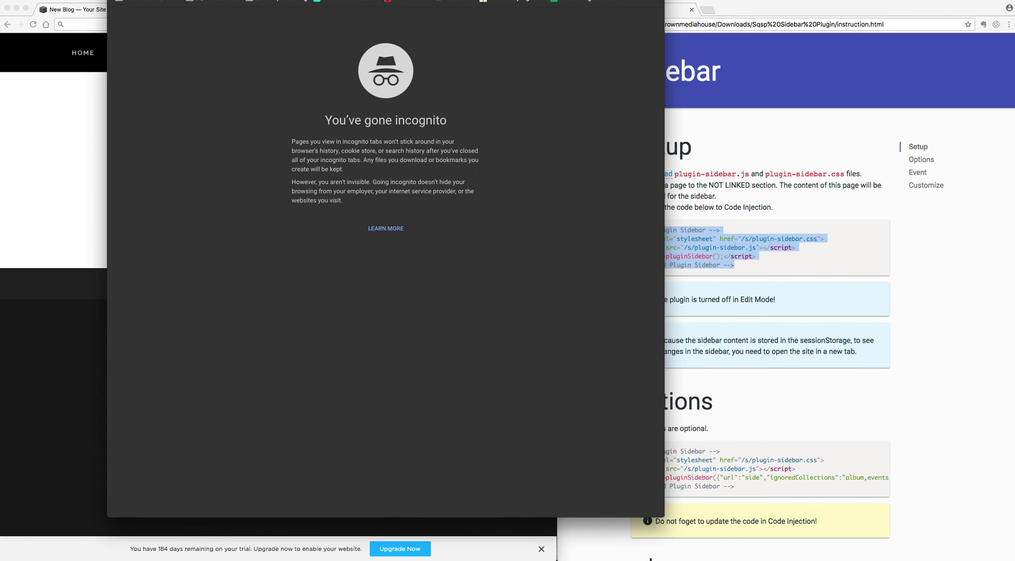
key("super+v")
key("Return")
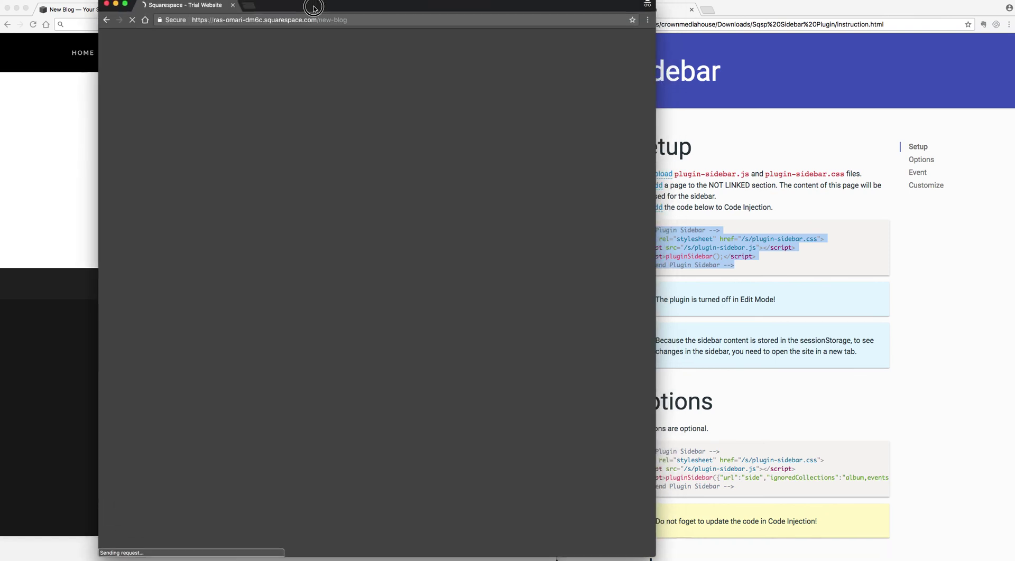
left_click(405, 266)
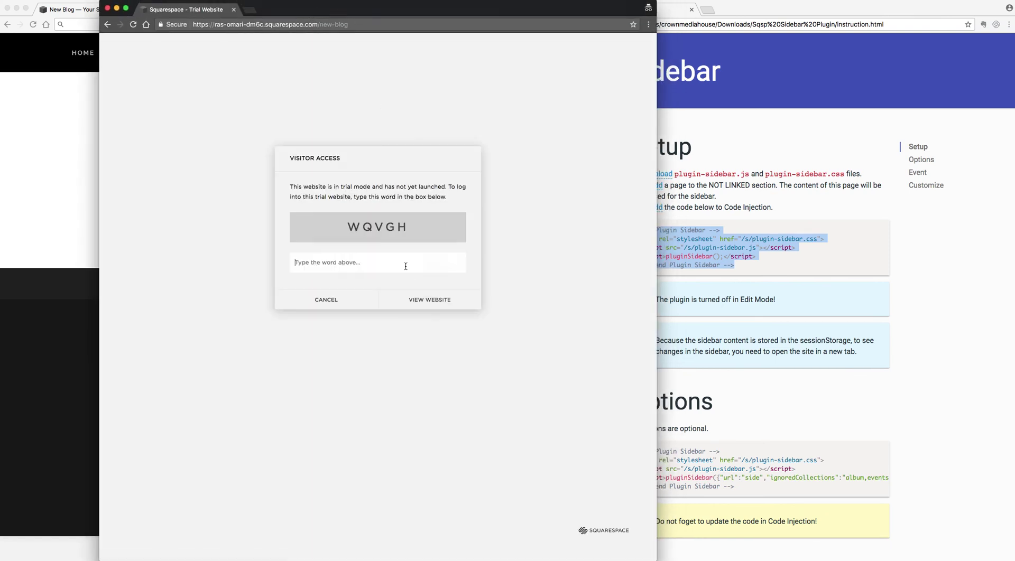
type("W")
left_click(444, 291)
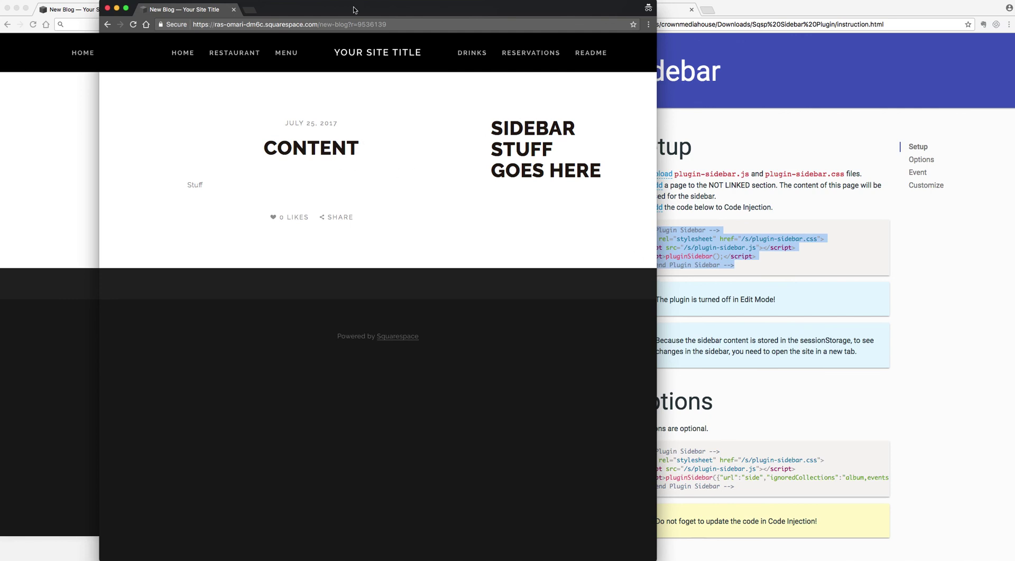
- Load the site home page in the private window, then bring the editor's Advanced settings window back
left_click_drag(354, 9, 365, 9)
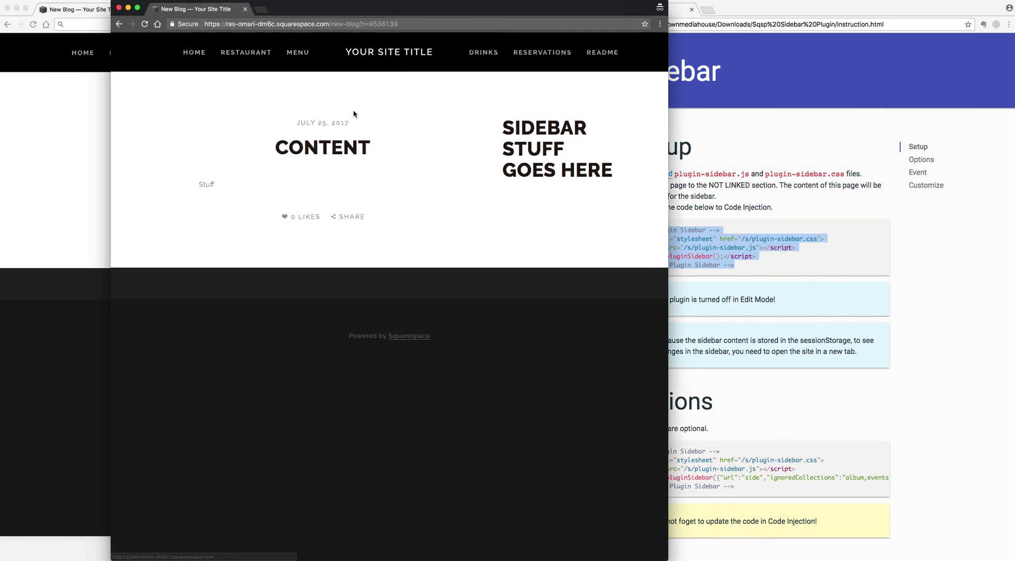
left_click(367, 57)
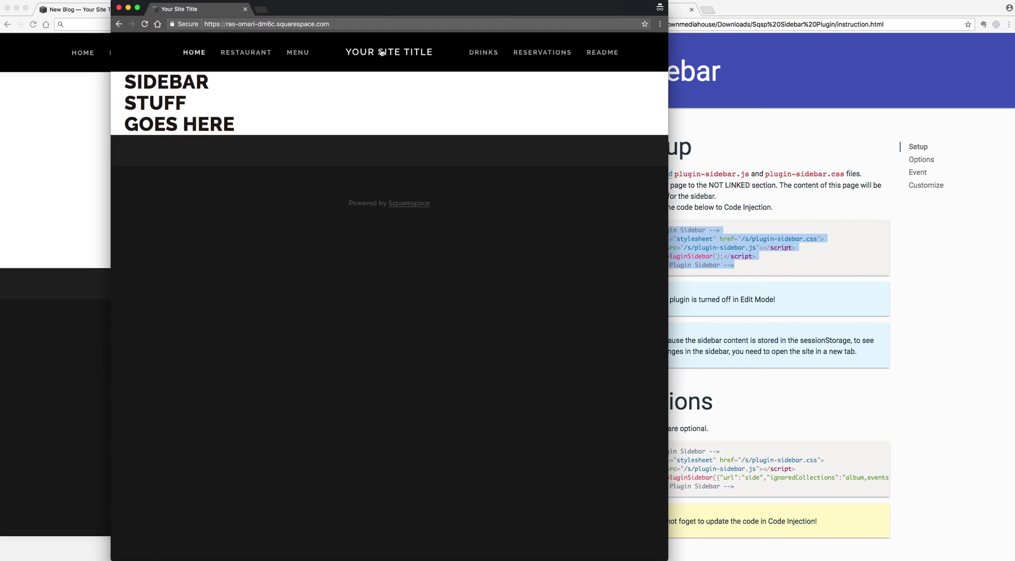
key("super+grave")
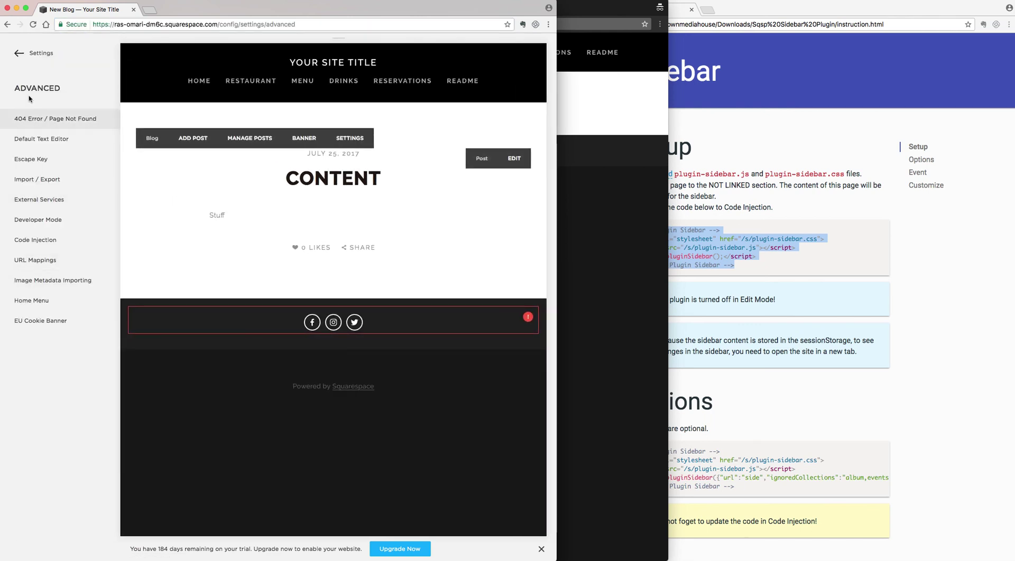
- Show the editor's Pages list, then switch to the private browsing window
left_click(19, 53)
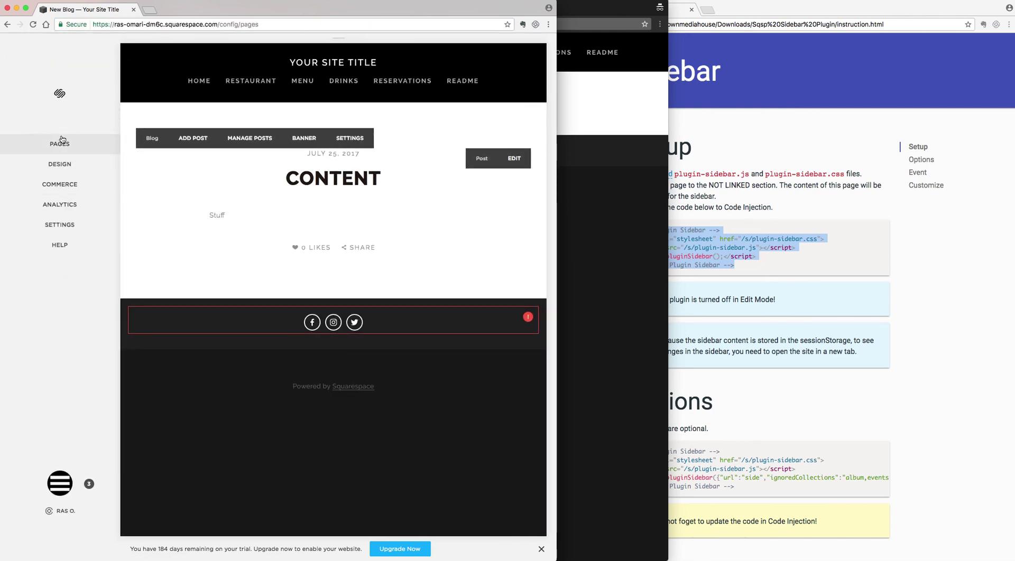
left_click(59, 143)
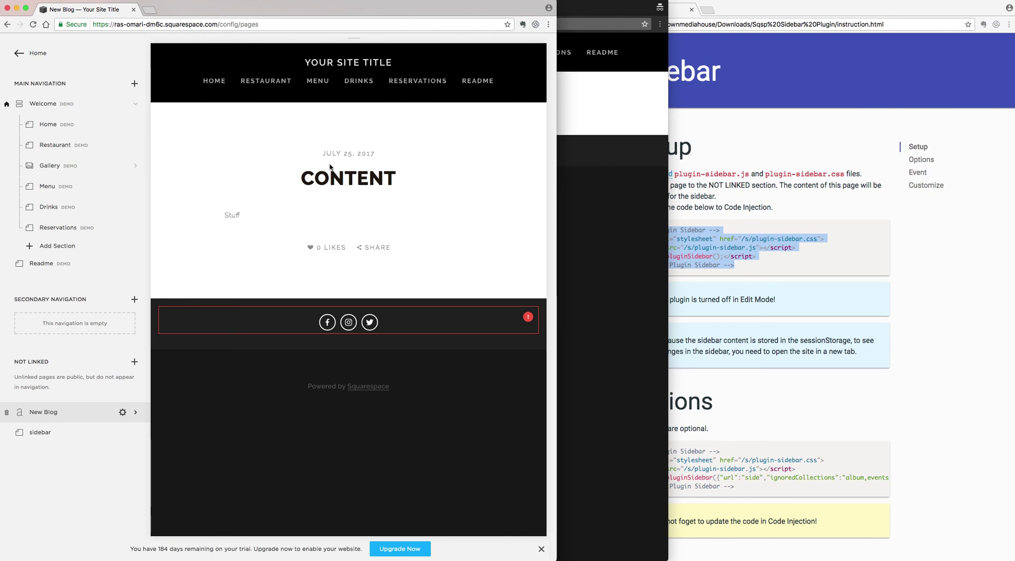
key("super+grave")
left_click(343, 16)
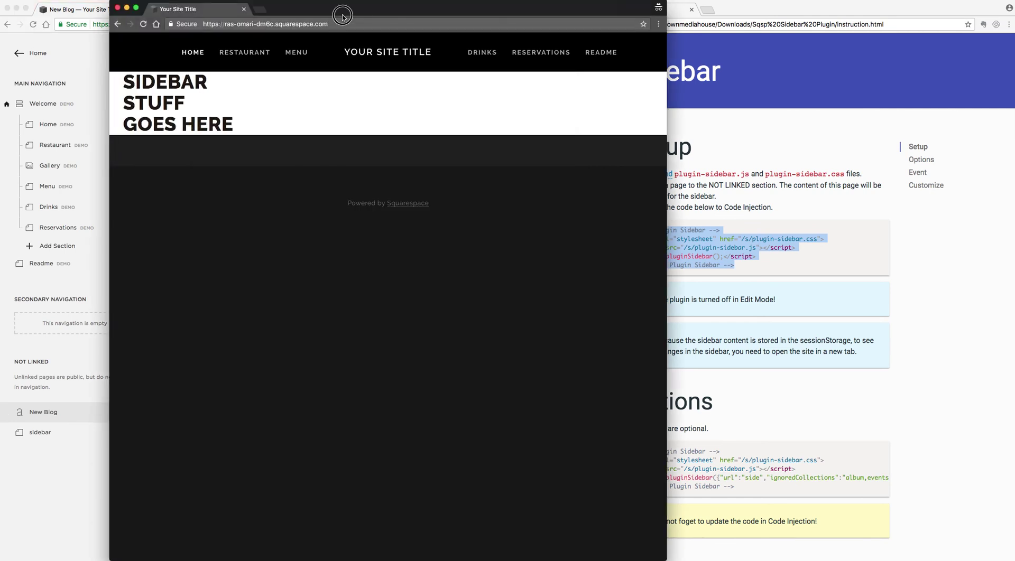
- Go to /new-blog, open the CONTENT post, and widen the window to show the sidebar
left_click(343, 27)
key("End")
type("/new-blog")
key("Return")
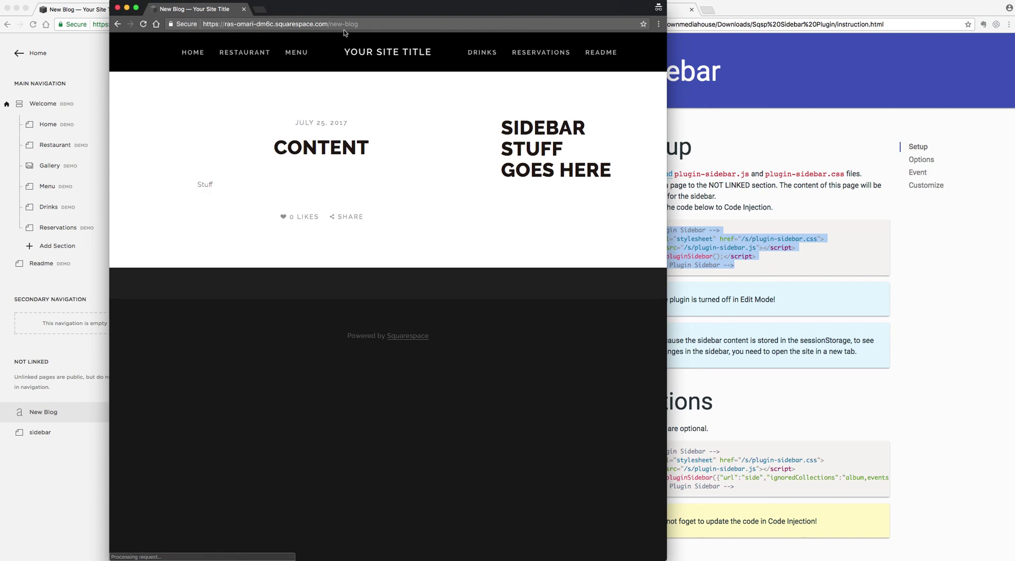
left_click(330, 152)
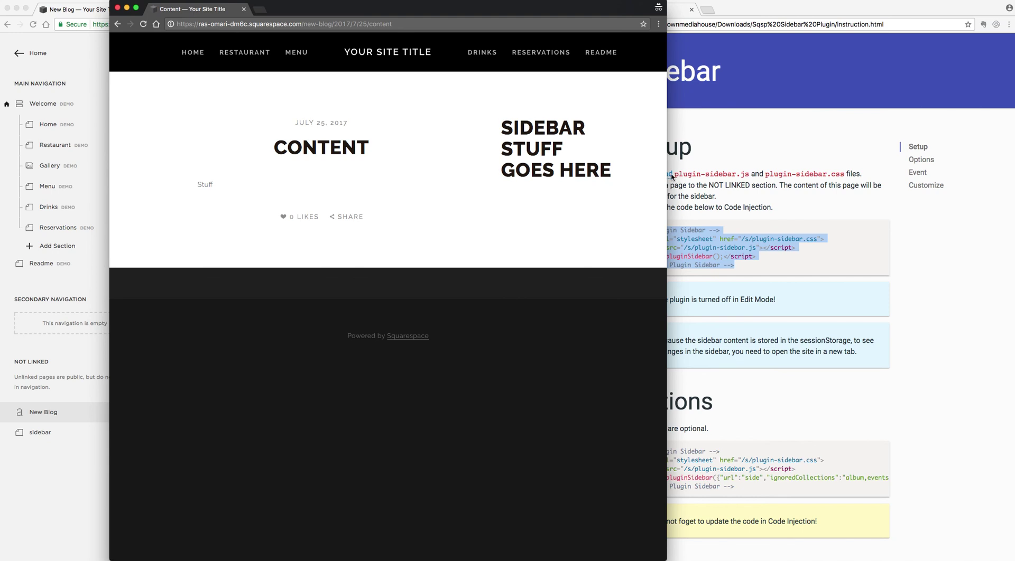
left_click_drag(667, 176, 711, 176)
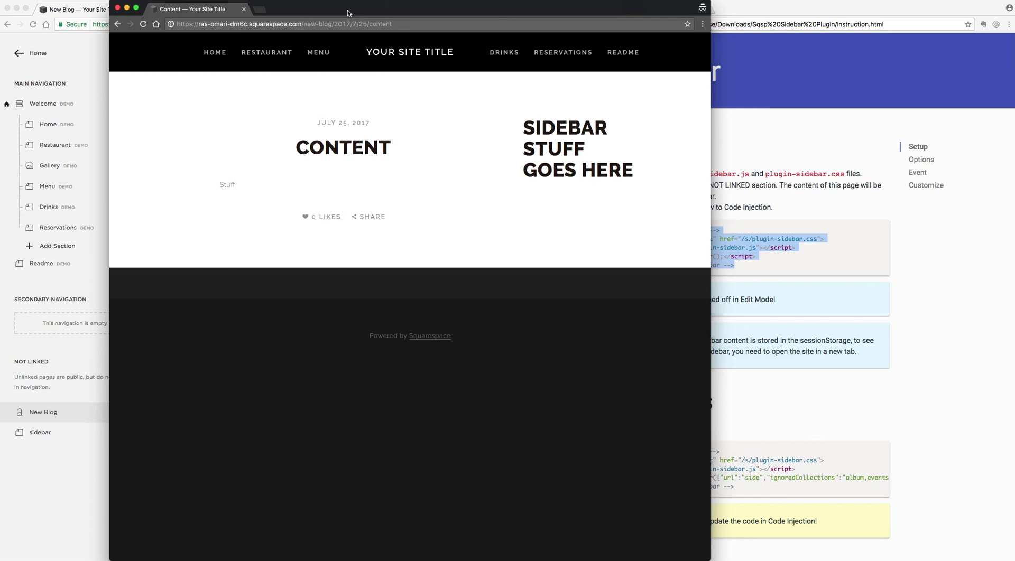
left_click_drag(348, 10, 347, 10)
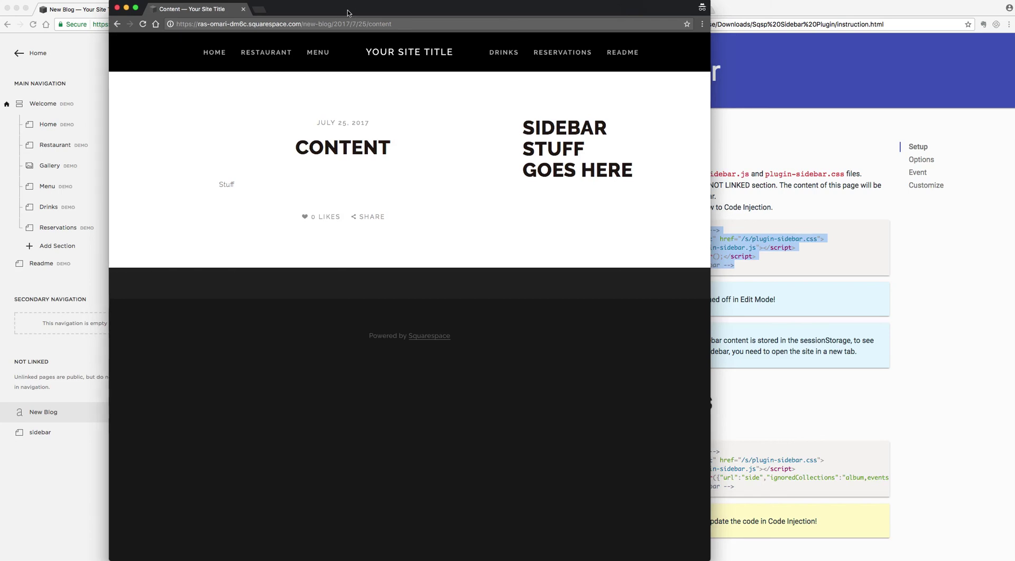